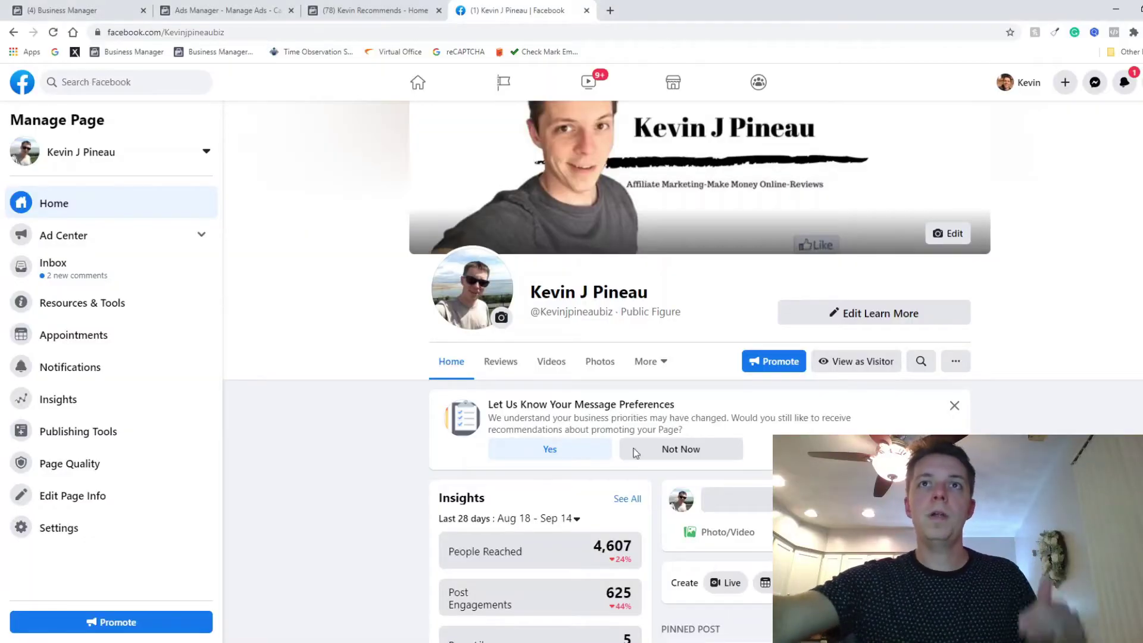
# Step: Look through the public-figure Facebook Page, covering its insights, about details, photos, videos and posts back to mid-August
pyautogui.scroll(1, 606, 297)
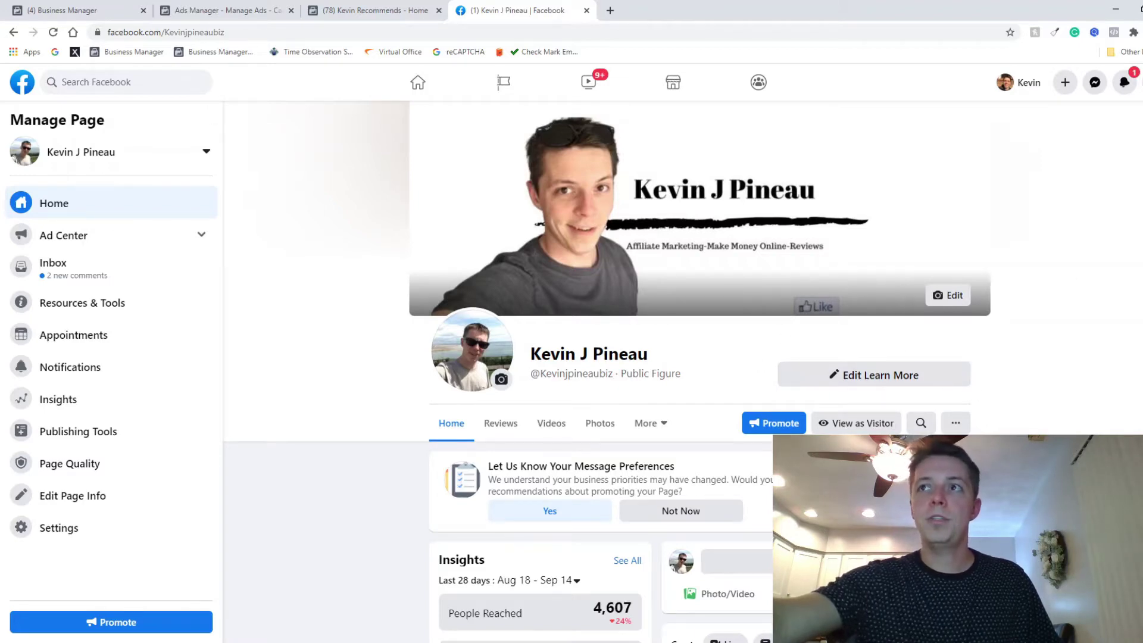
pyautogui.scroll(-2, 683, 372)
pyautogui.scroll(-2, 683, 372)
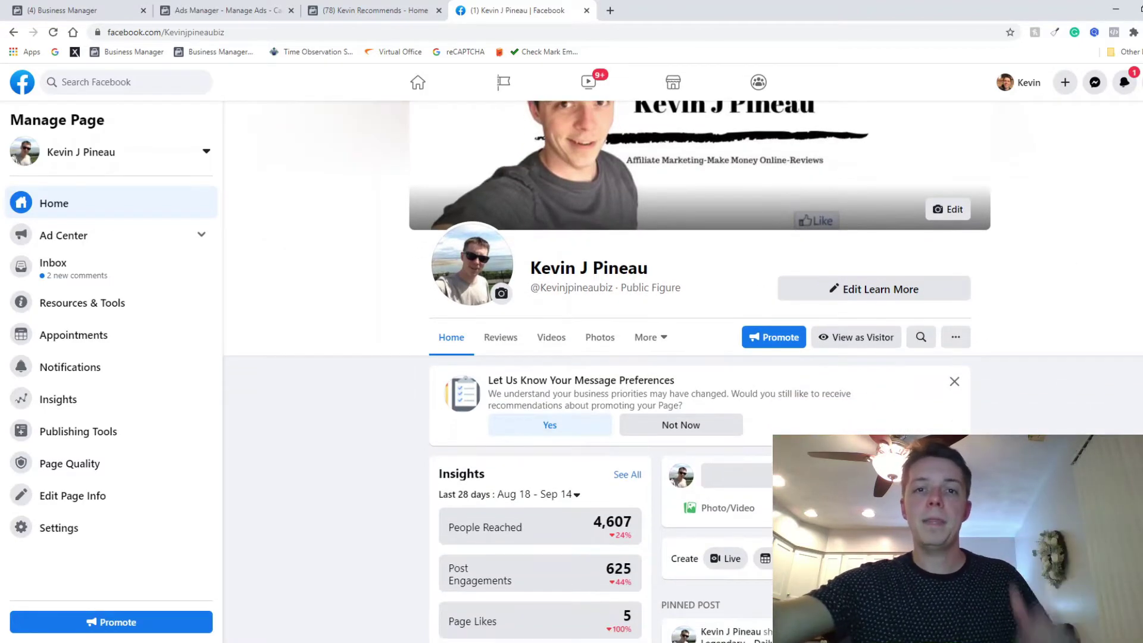
pyautogui.scroll(-1, 683, 372)
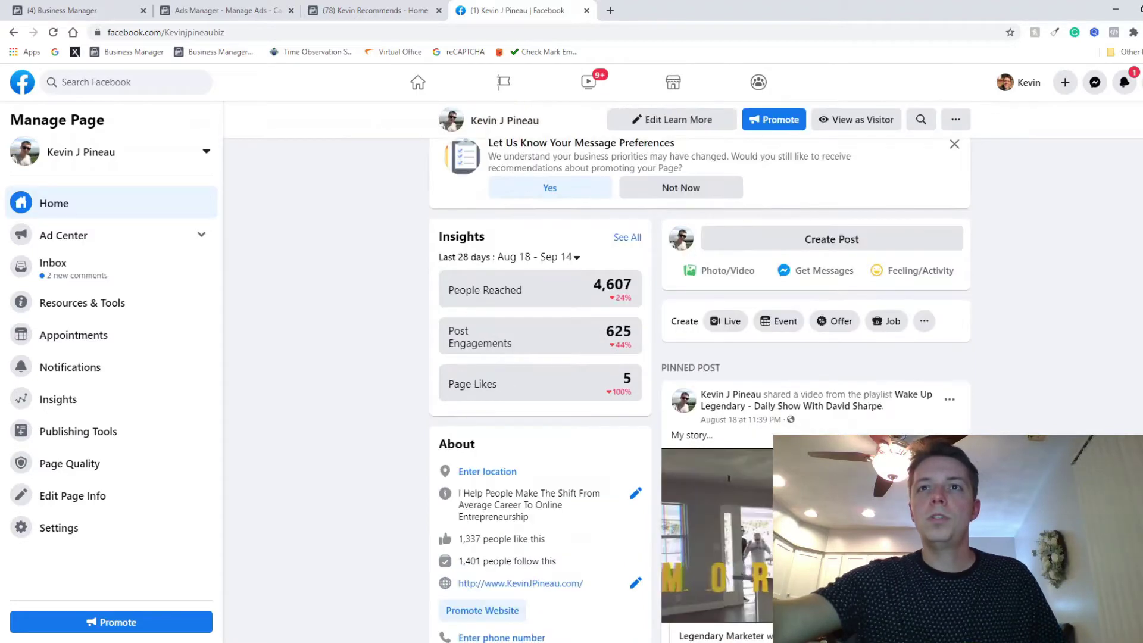
pyautogui.scroll(-3, 701, 388)
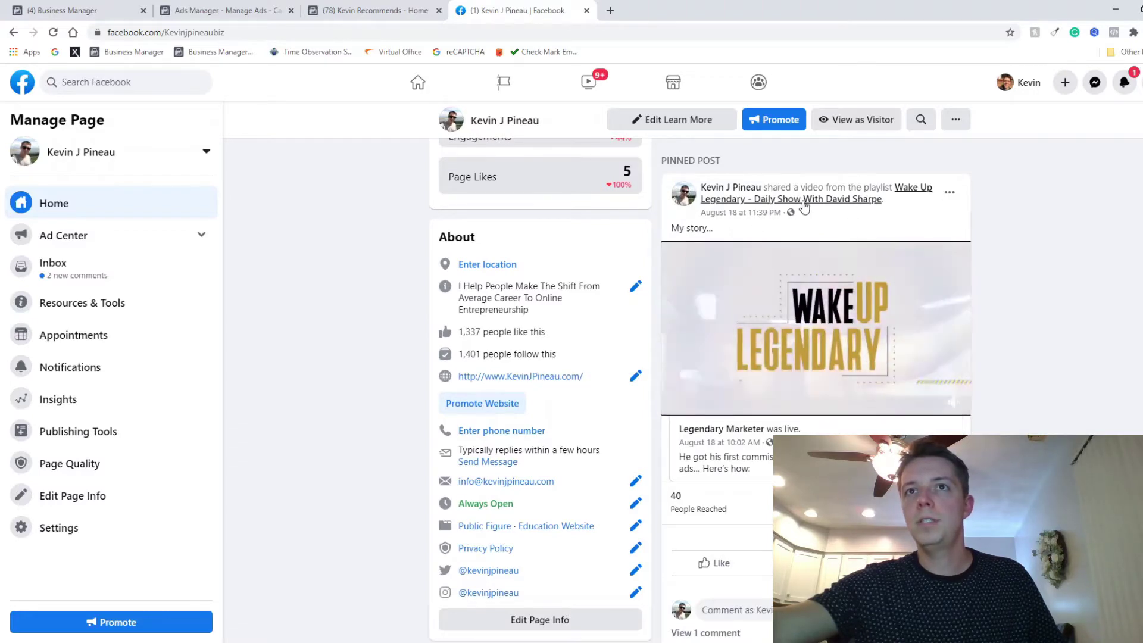
pyautogui.scroll(-9, 700, 390)
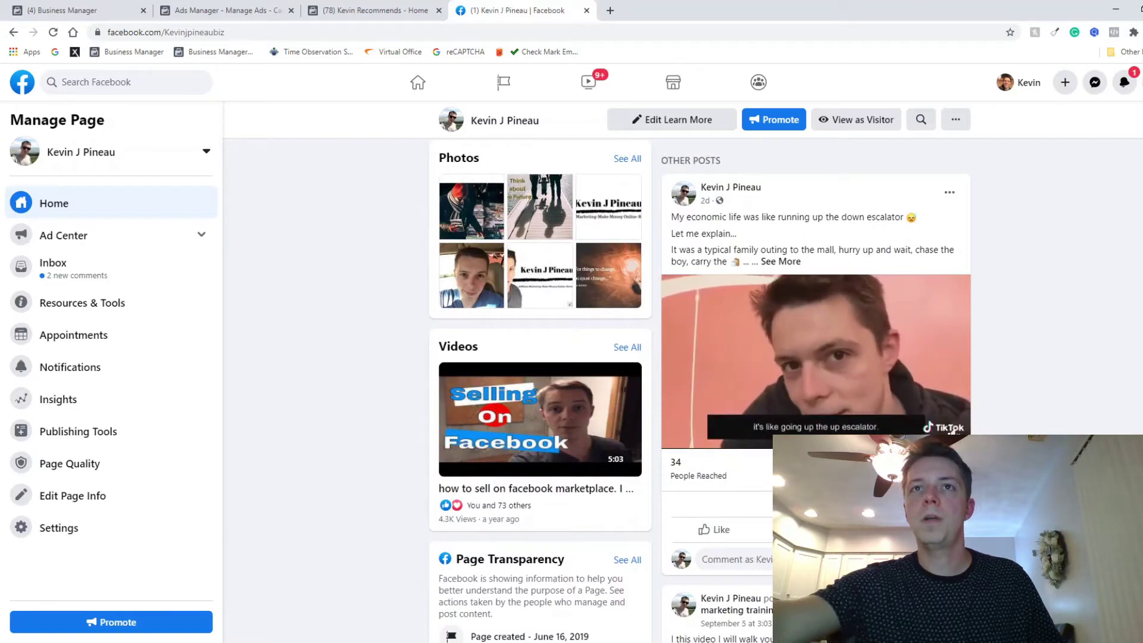
pyautogui.scroll(-5, 700, 391)
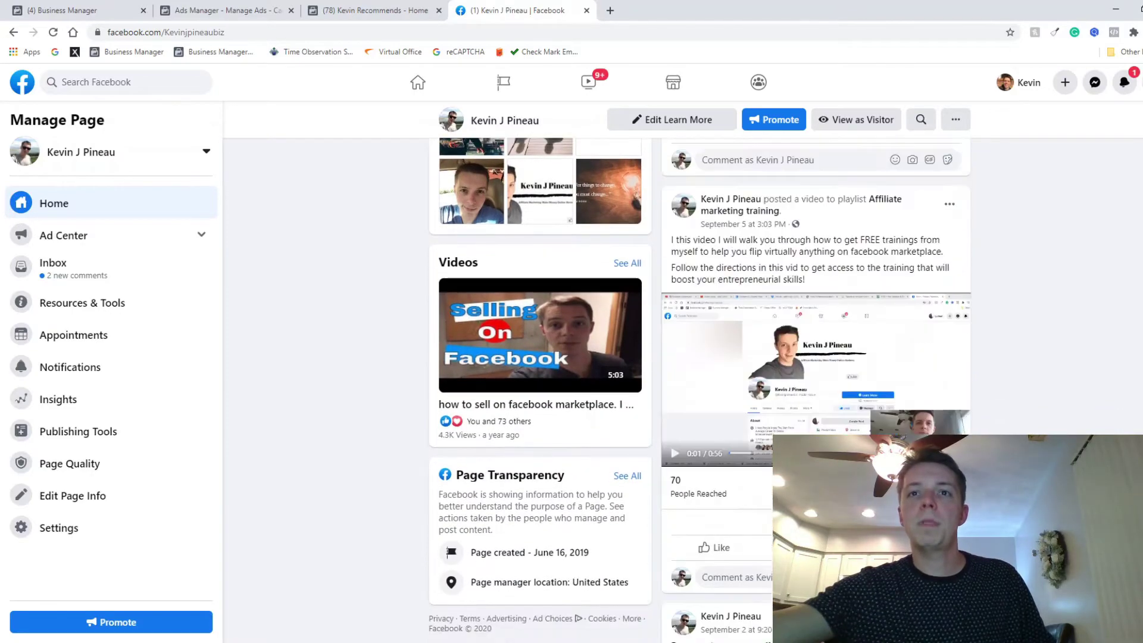
pyautogui.scroll(-8, 700, 390)
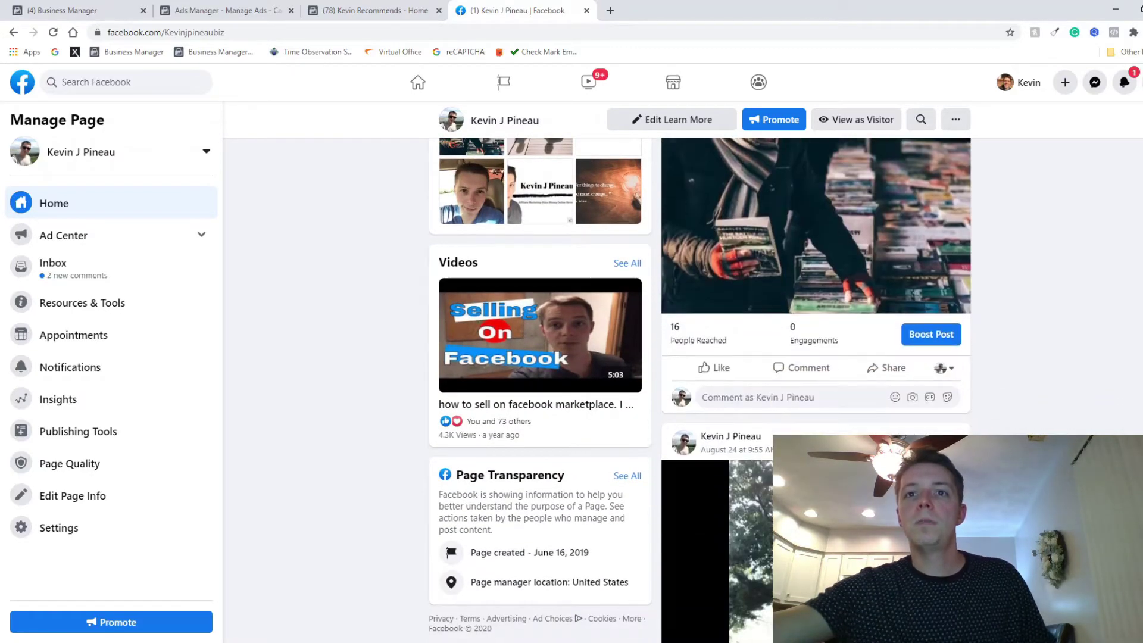
pyautogui.scroll(5, 700, 390)
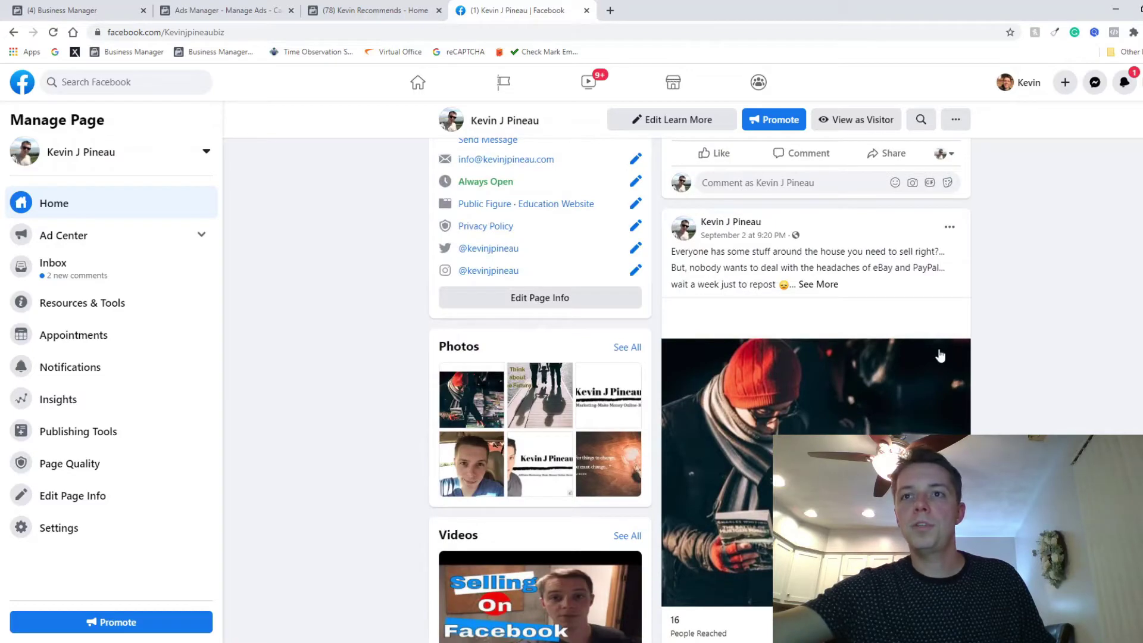
pyautogui.scroll(-8, 699, 390)
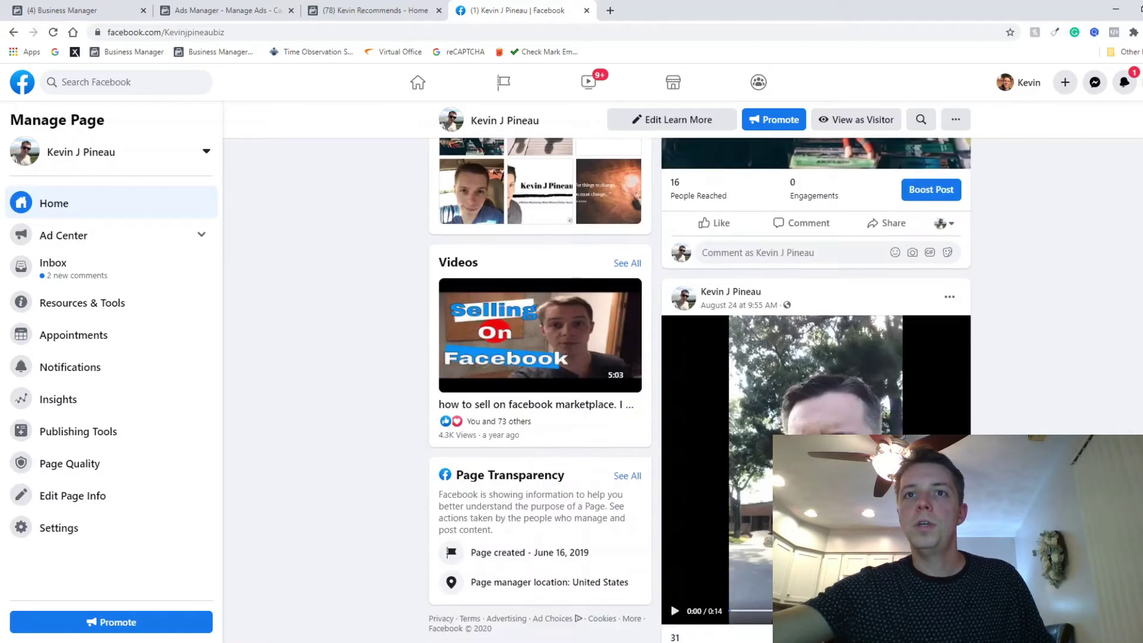
pyautogui.scroll(-4, 815, 390)
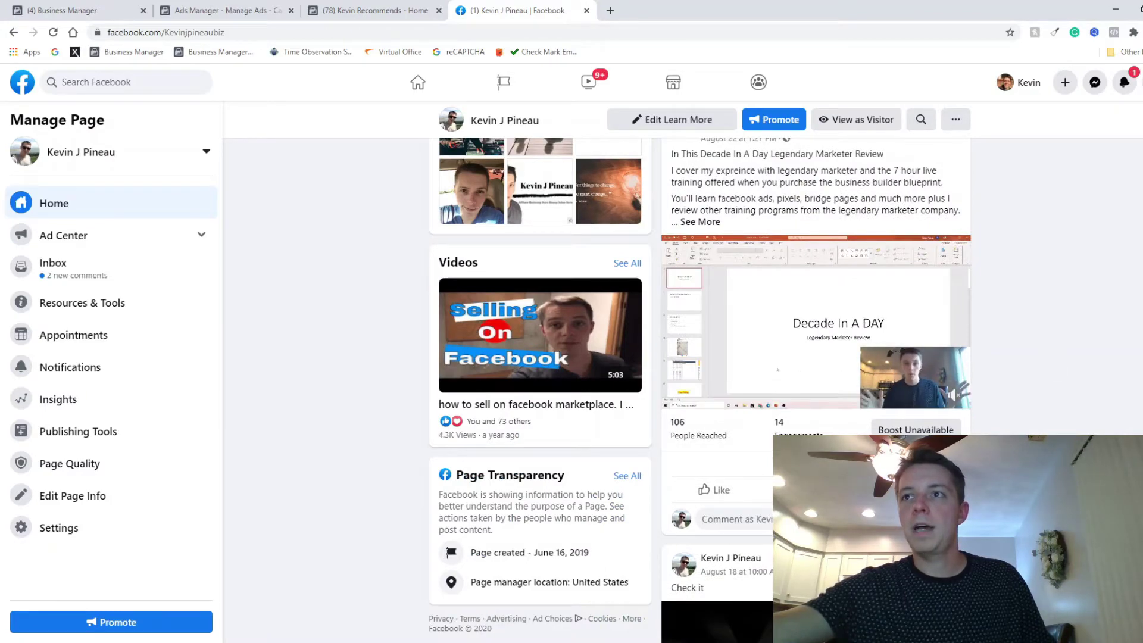
pyautogui.scroll(-10, 816, 357)
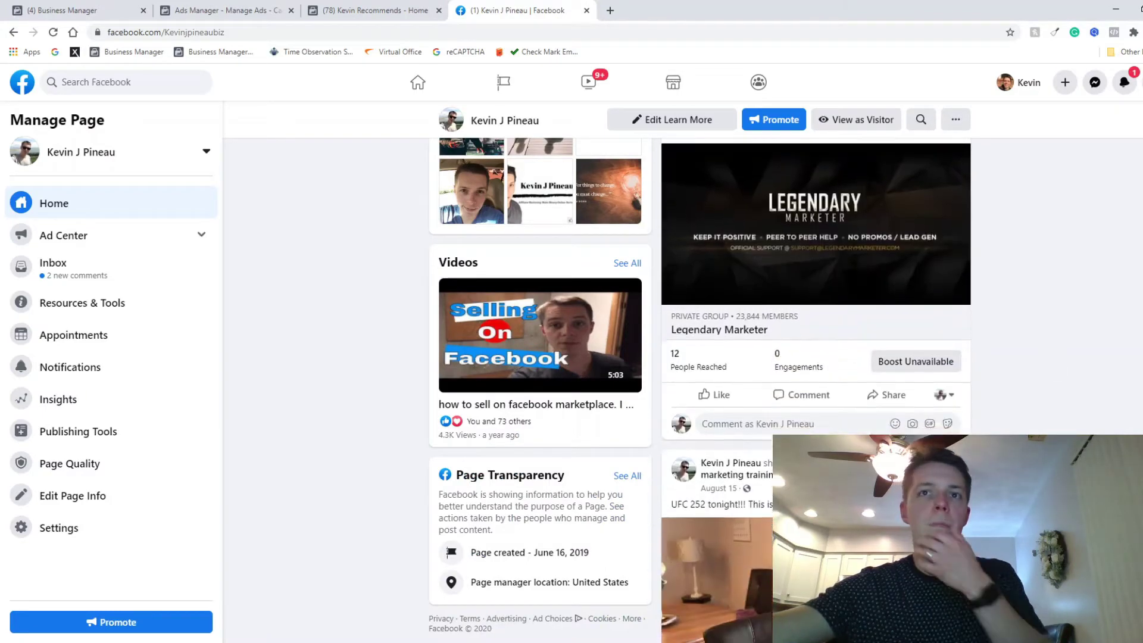
pyautogui.scroll(-6, 816, 357)
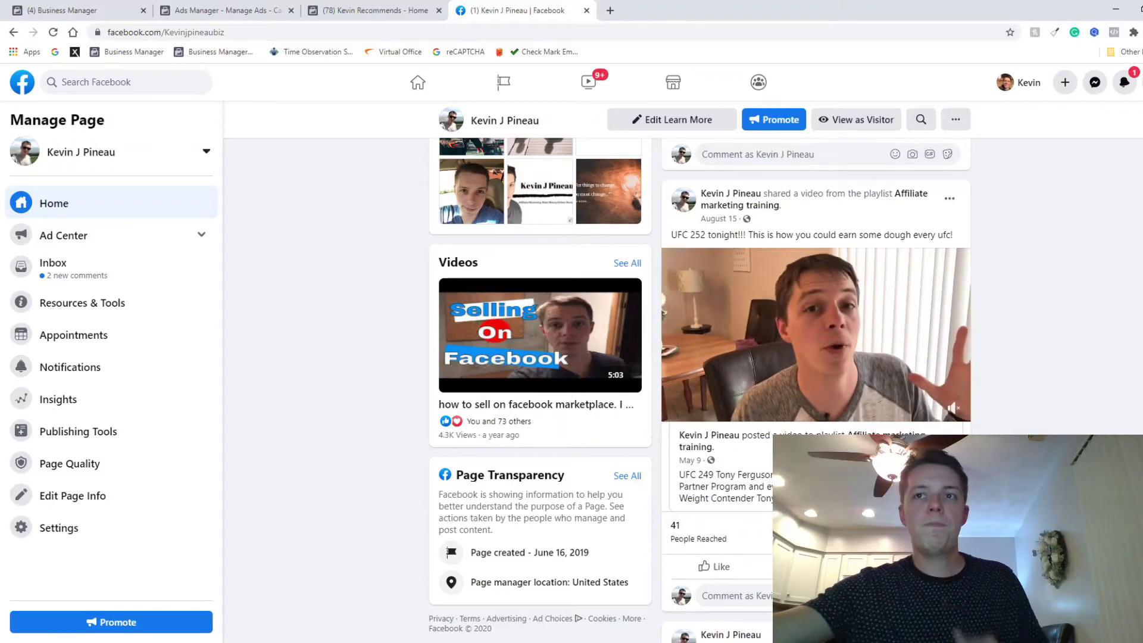
pyautogui.scroll(-4, 815, 357)
pyautogui.scroll(12, 816, 358)
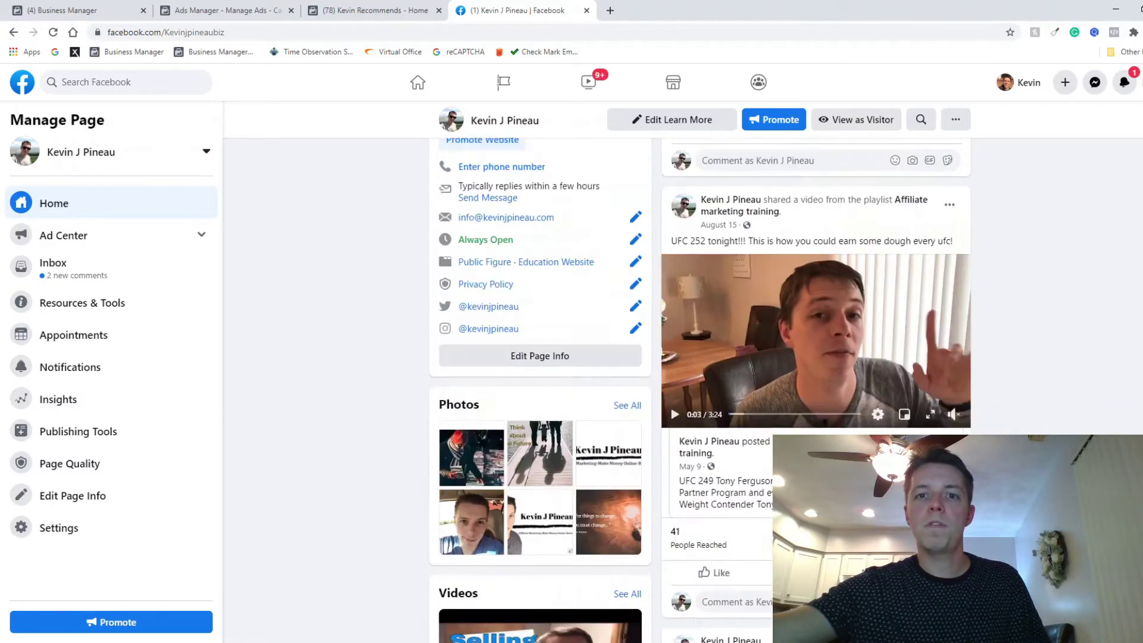
pyautogui.scroll(10, 778, 386)
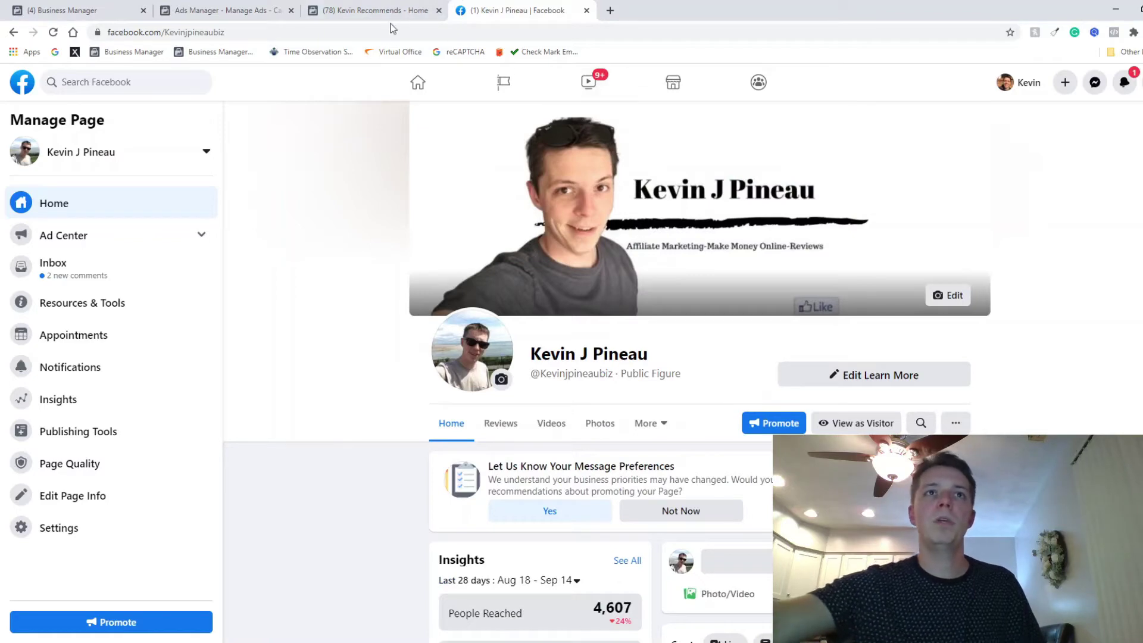
# Step: Show the recommendations Page with the dog cover photo, and load the smartdog landing page in a new tab
pyautogui.click(374, 10)
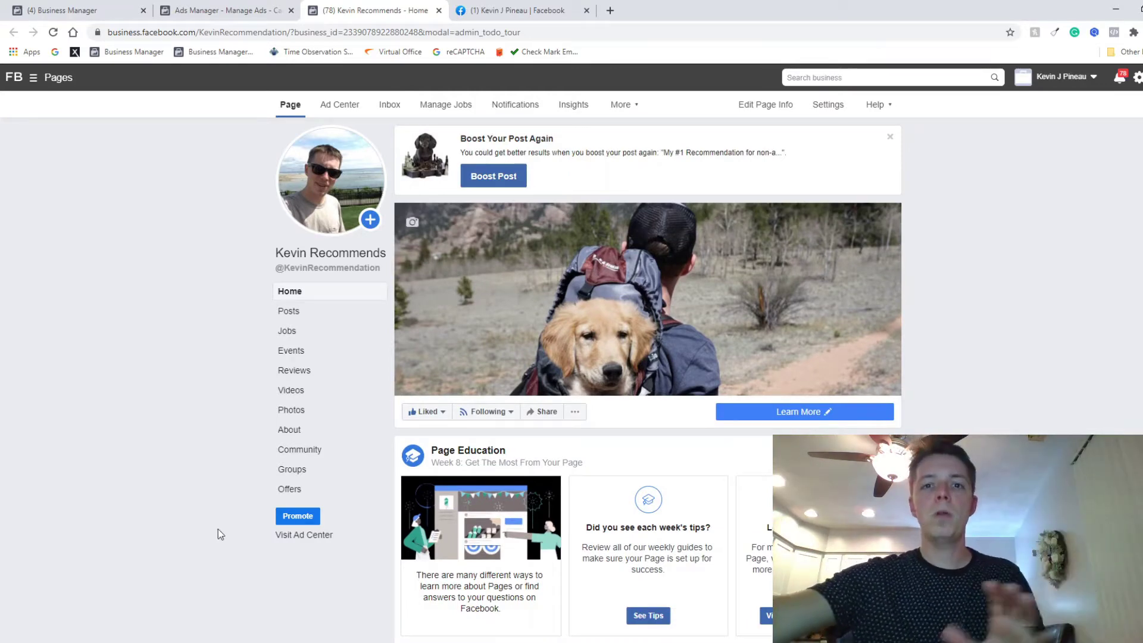
pyautogui.click(611, 12)
pyautogui.write('sma')
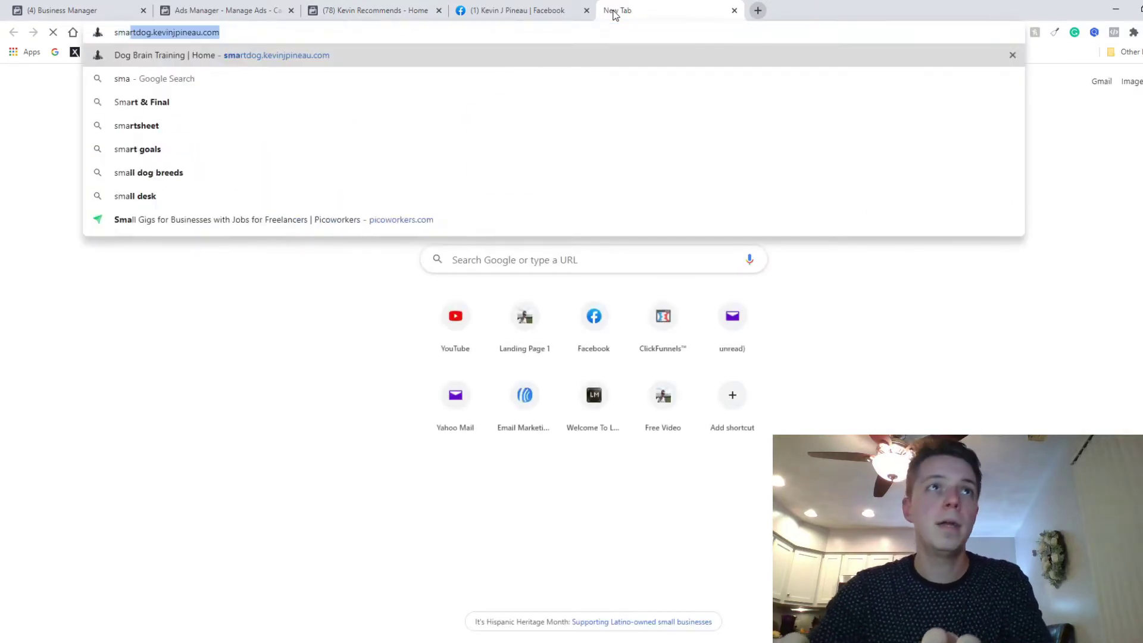
pyautogui.press('Return')
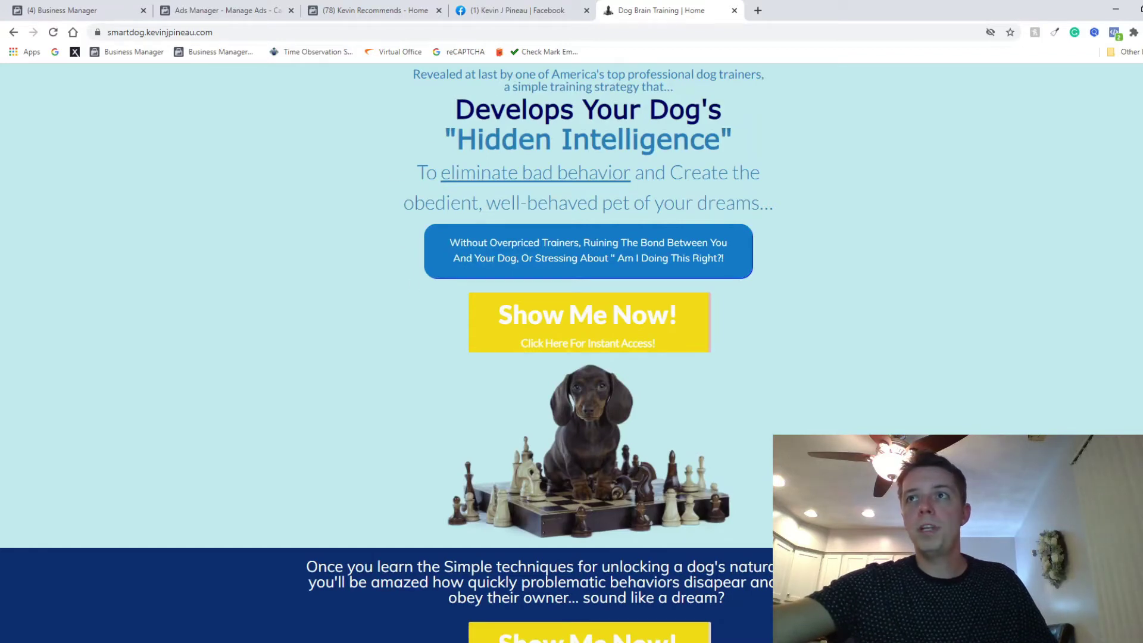
# Step: Read through the Dog Brain Training landing page from its headline to the footer and return to its start
pyautogui.scroll(-3, 411, 280)
pyautogui.scroll(-7, 387, 351)
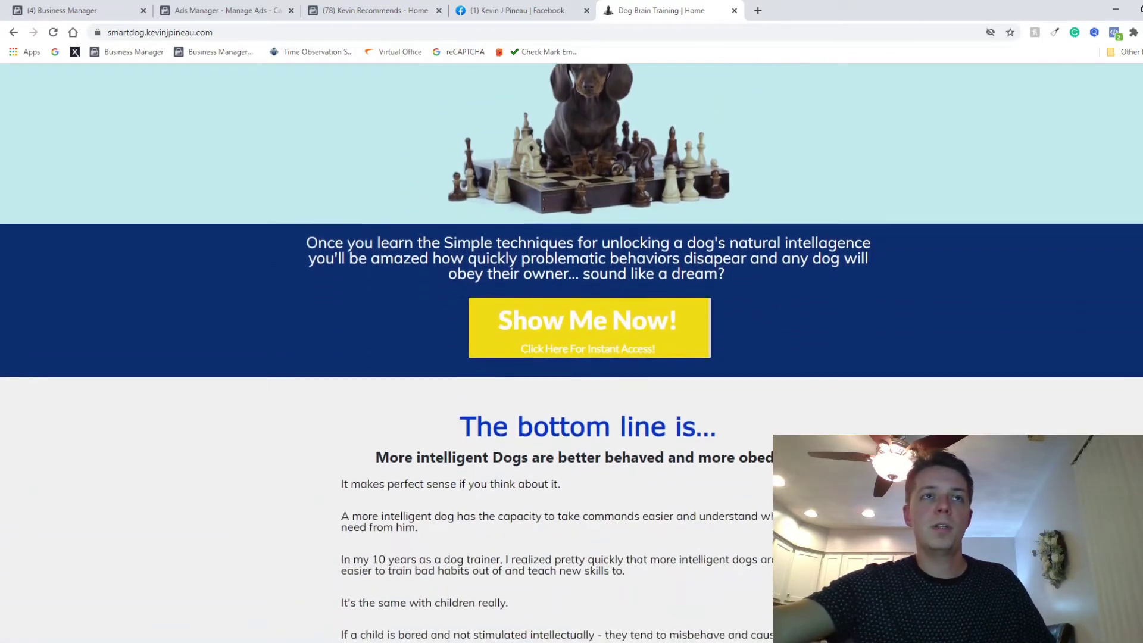
pyautogui.scroll(-5, 572, 358)
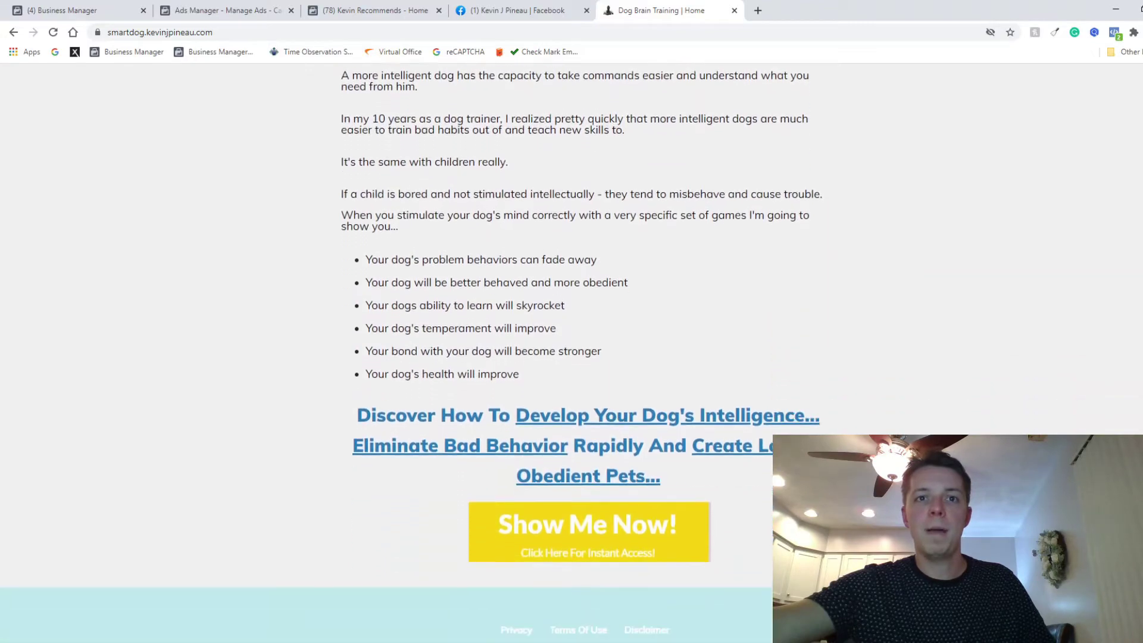
pyautogui.scroll(6, 571, 357)
pyautogui.scroll(8, 571, 357)
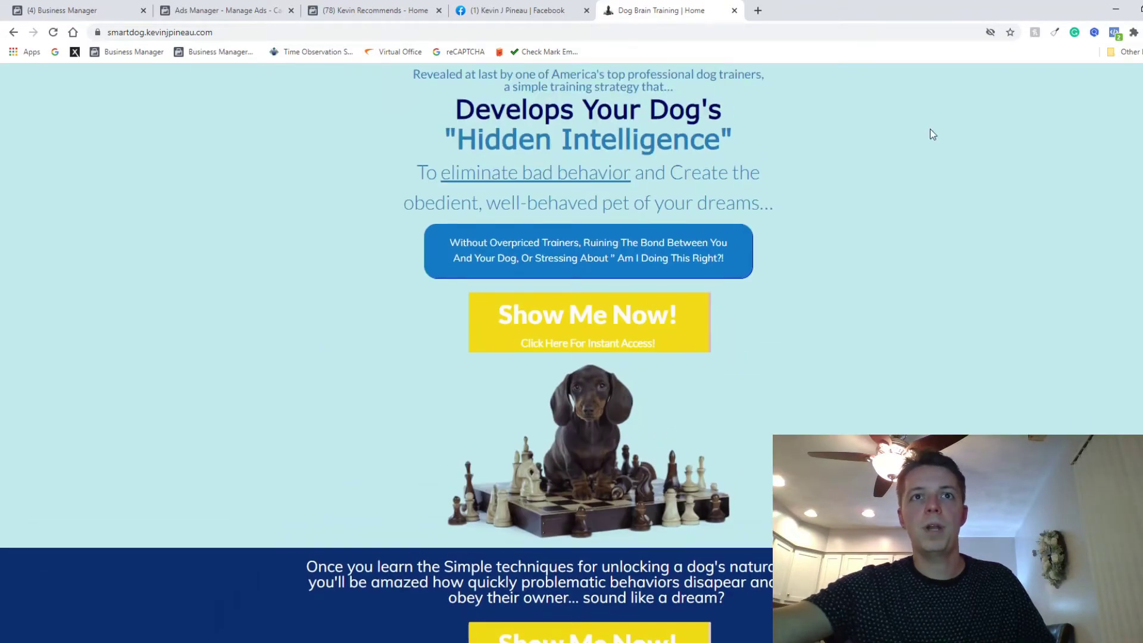
# Step: Follow the landing page's "Show Me Now!" offer to the Brain Training For Dogs sales page and review its content
pyautogui.click(645, 318)
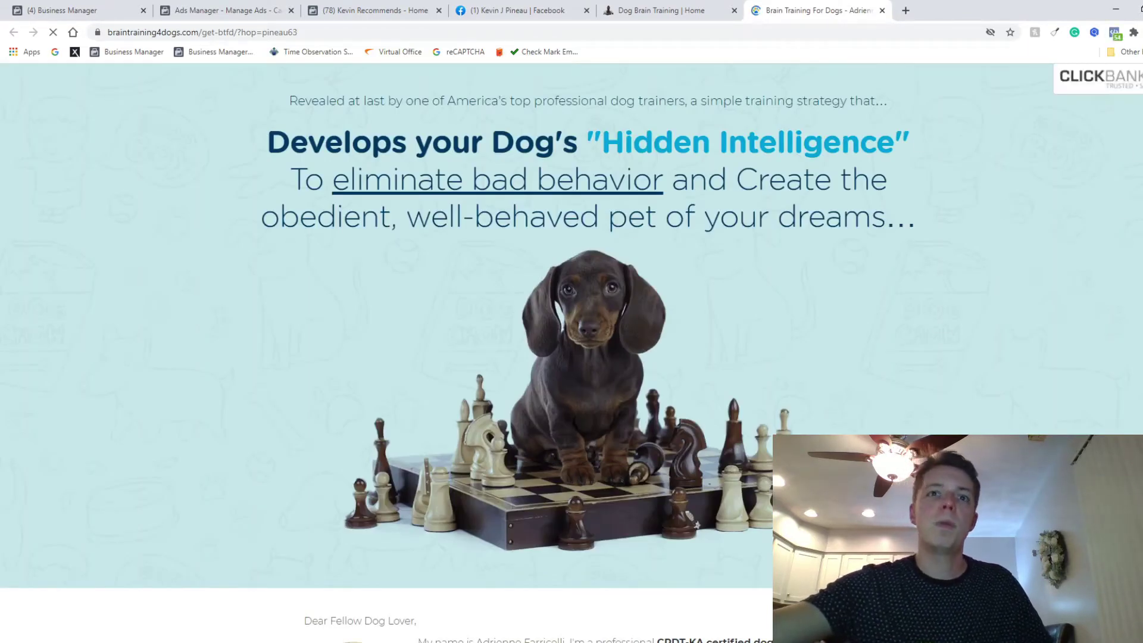
pyautogui.scroll(-20, 696, 524)
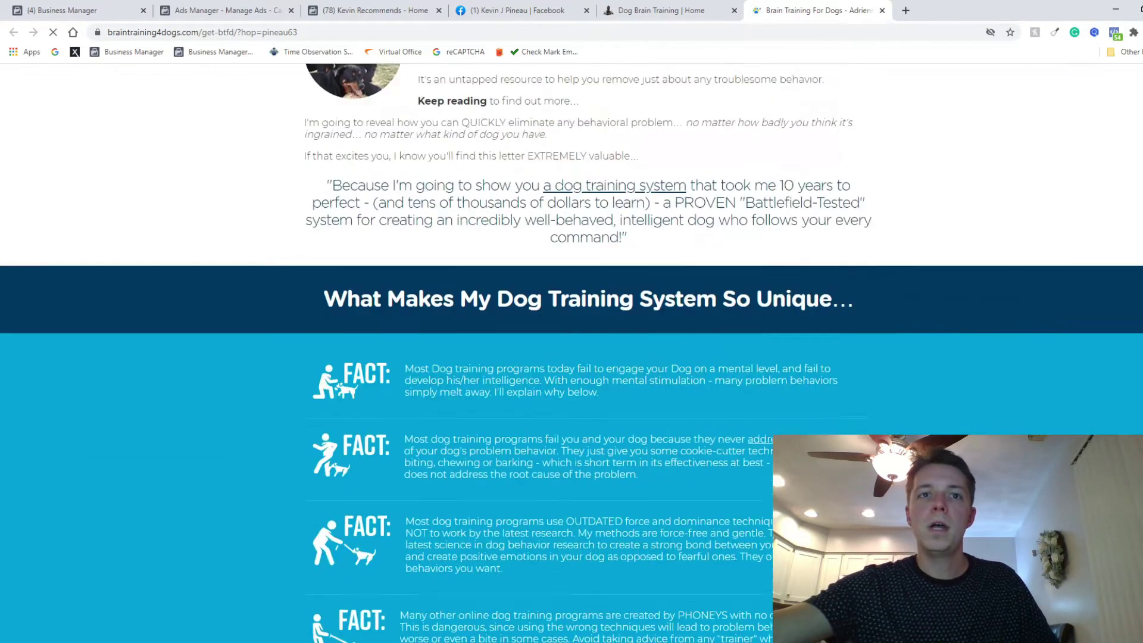
pyautogui.scroll(-20, 571, 352)
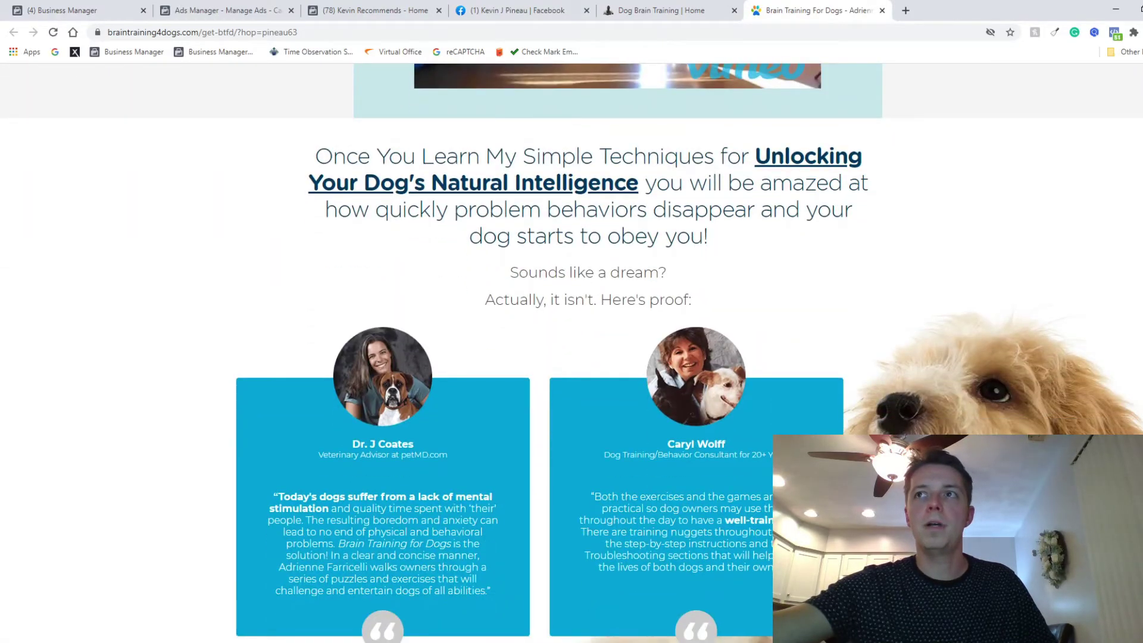
pyautogui.scroll(-5, 696, 524)
pyautogui.press('Home')
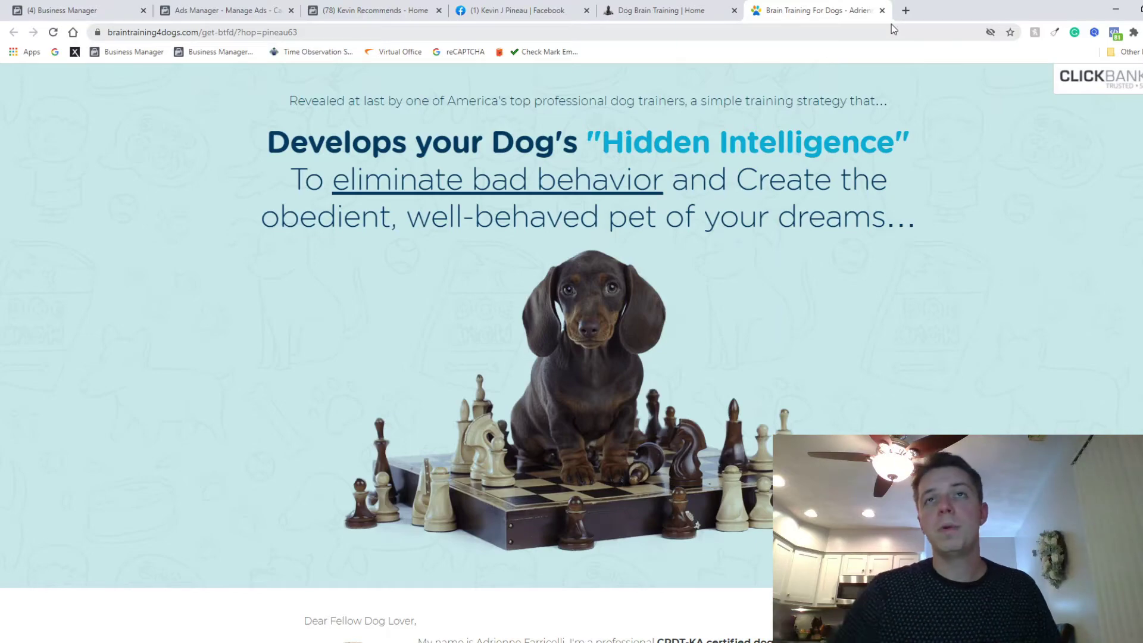
# Step: Close the sales page and the dog training landing page, and return to the public-figure Facebook Page
pyautogui.click(882, 10)
pyautogui.click(734, 10)
pyautogui.scroll(-10, 354, 325)
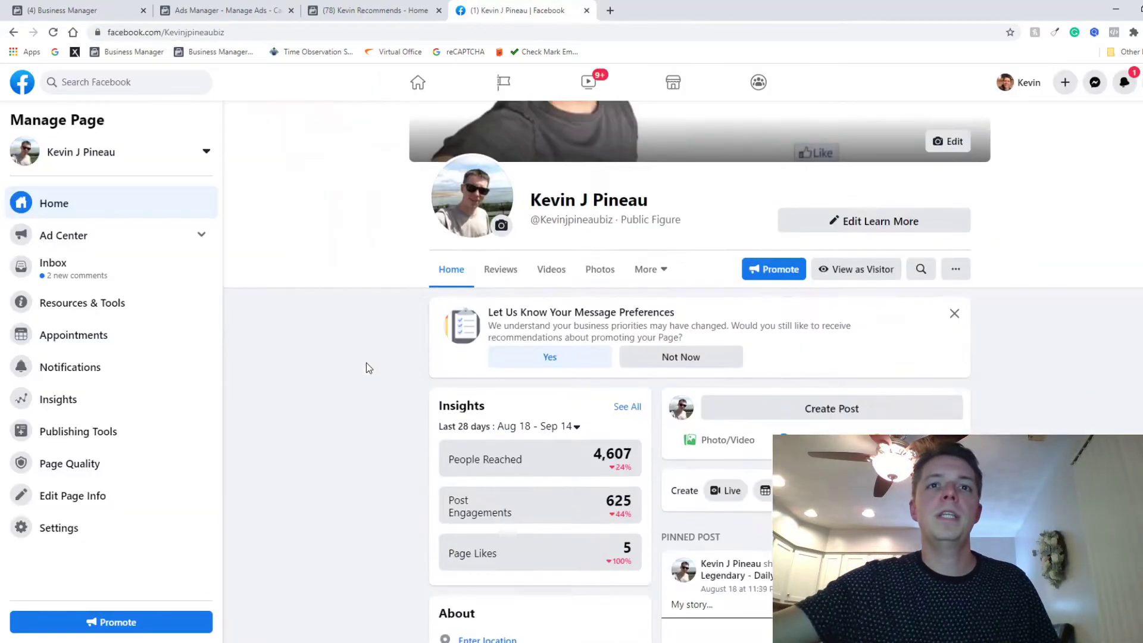
pyautogui.scroll(10, 389, 265)
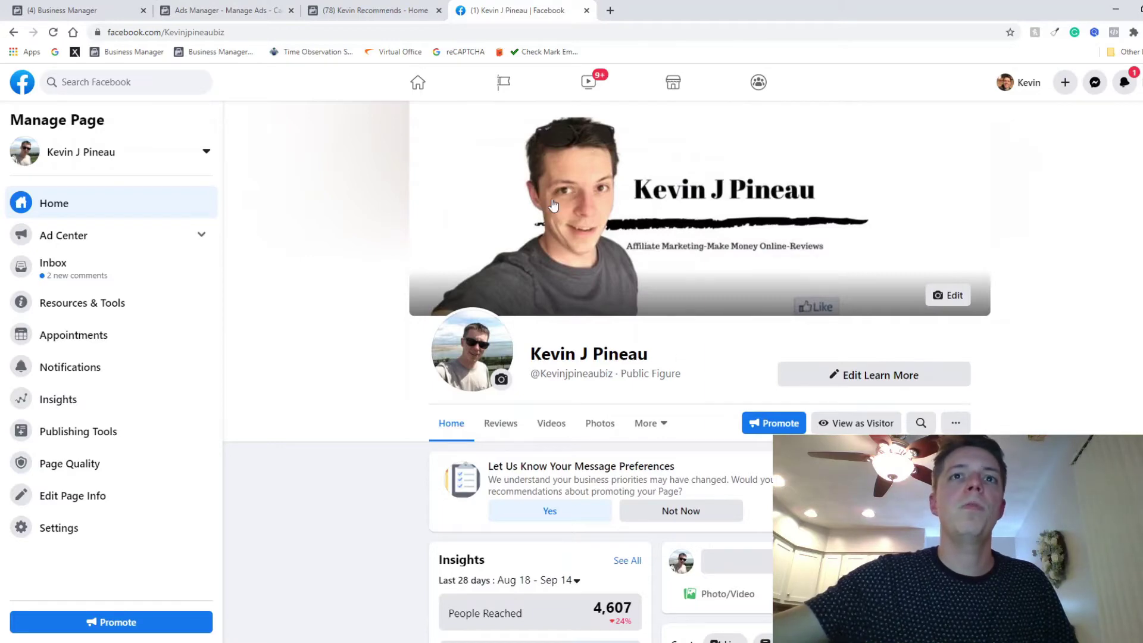
# Step: In Ads Manager, open the charts for the 07/26/2020 campaign's ad, examine its Mobile News Feed preview and comments, and close them
pyautogui.click(216, 15)
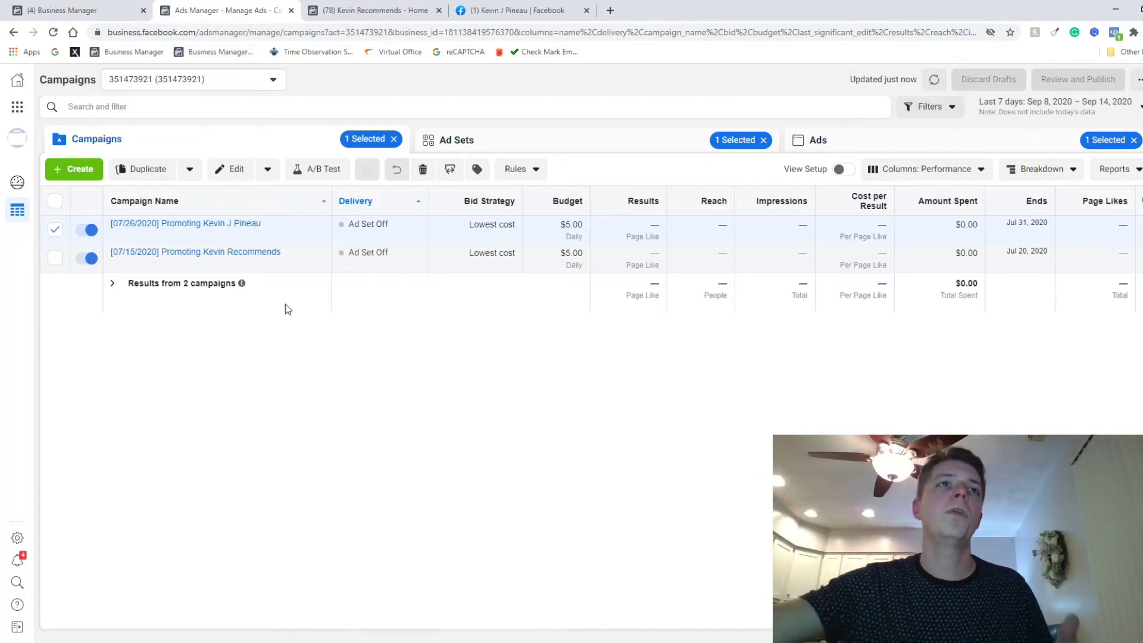
pyautogui.click(230, 224)
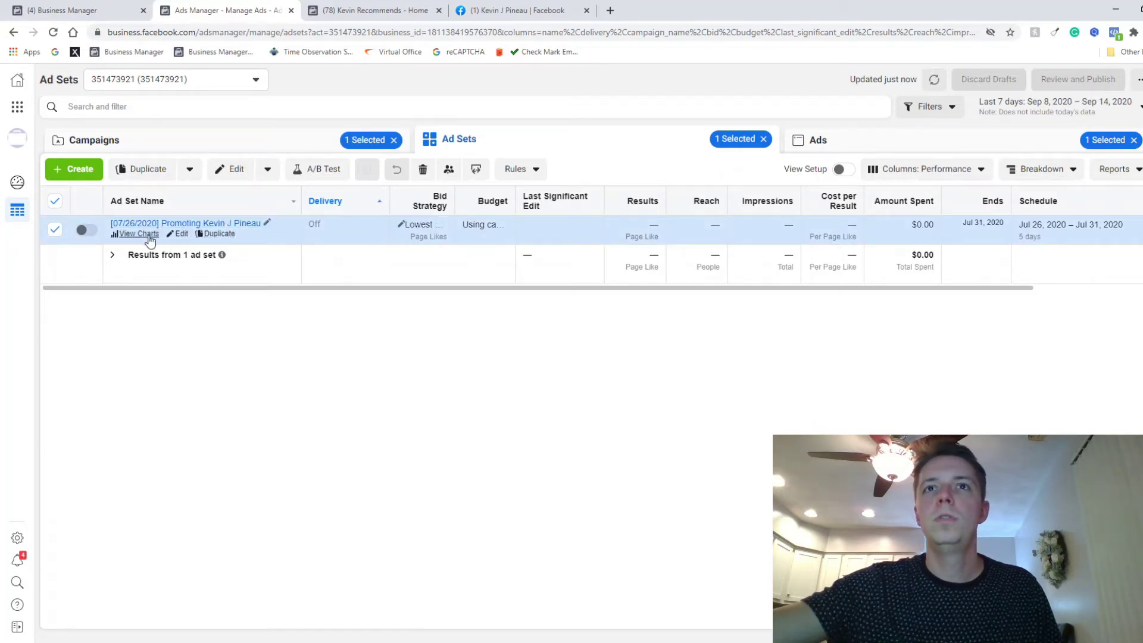
pyautogui.click(148, 237)
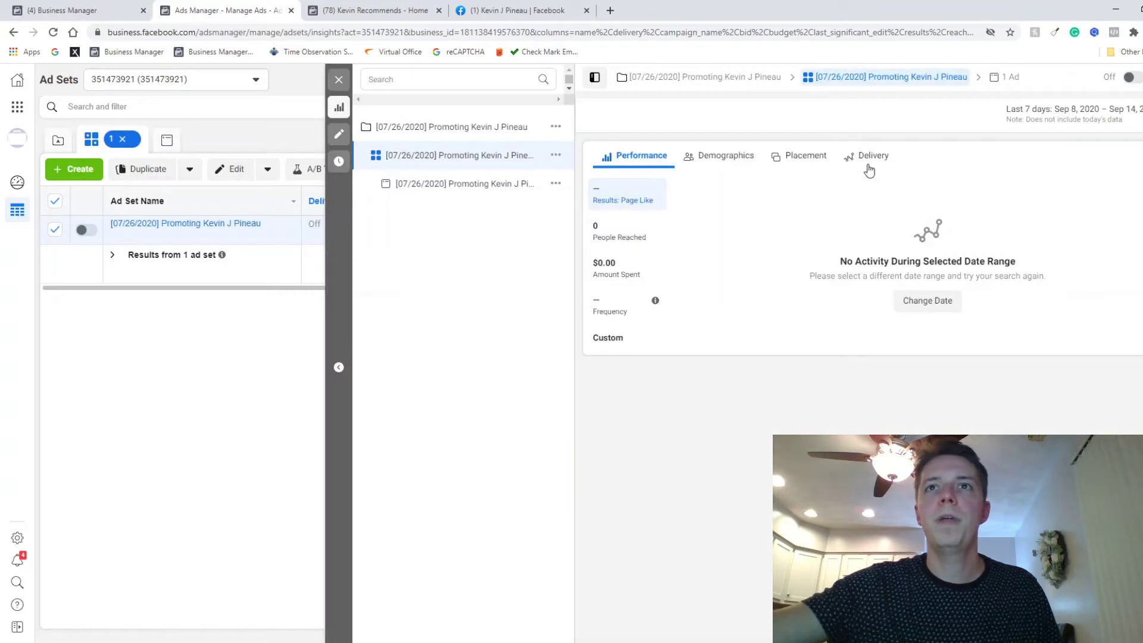
pyautogui.click(503, 185)
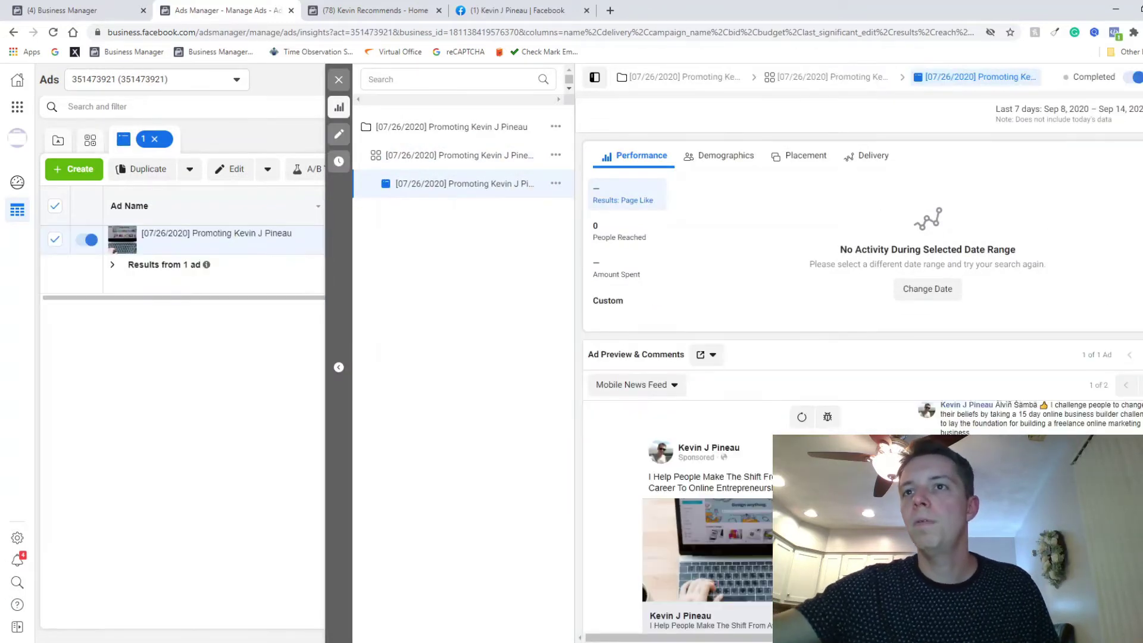
pyautogui.scroll(-3, 884, 202)
pyautogui.scroll(-5, 745, 272)
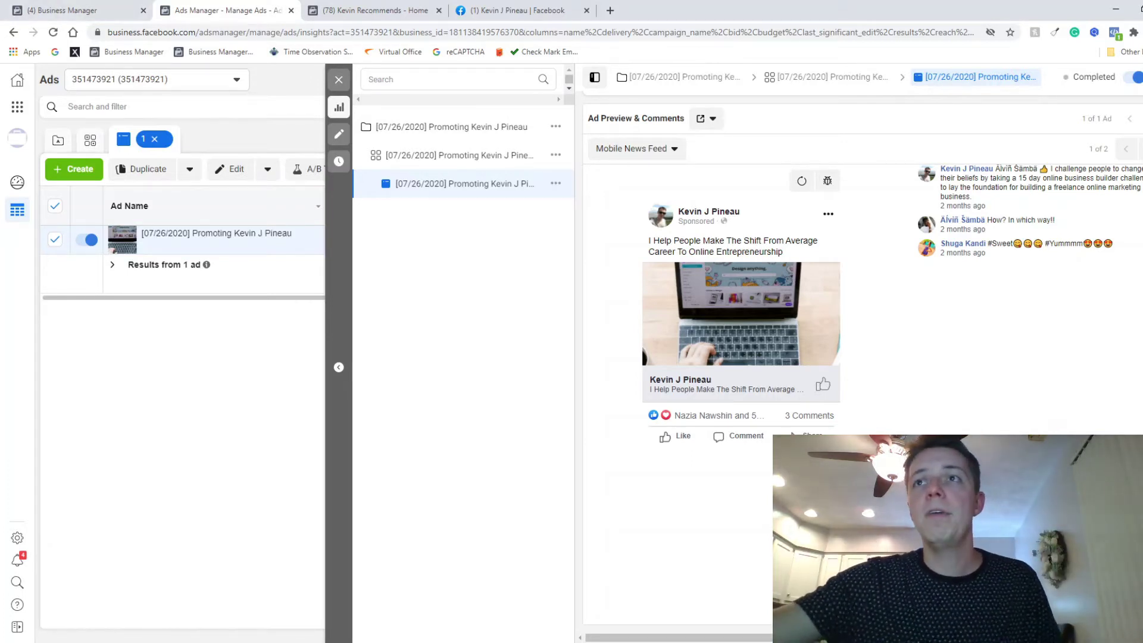
pyautogui.click(339, 79)
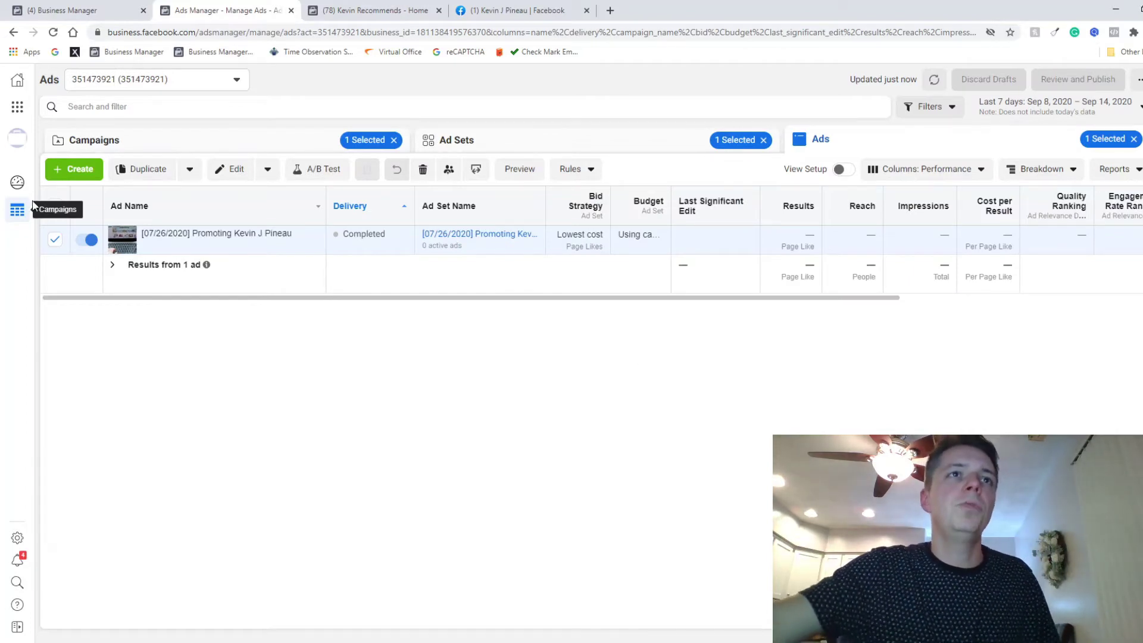
# Step: Return to the campaign list and open the ad sets of the 07/15/2020 campaign
pyautogui.moveTo(158, 231)
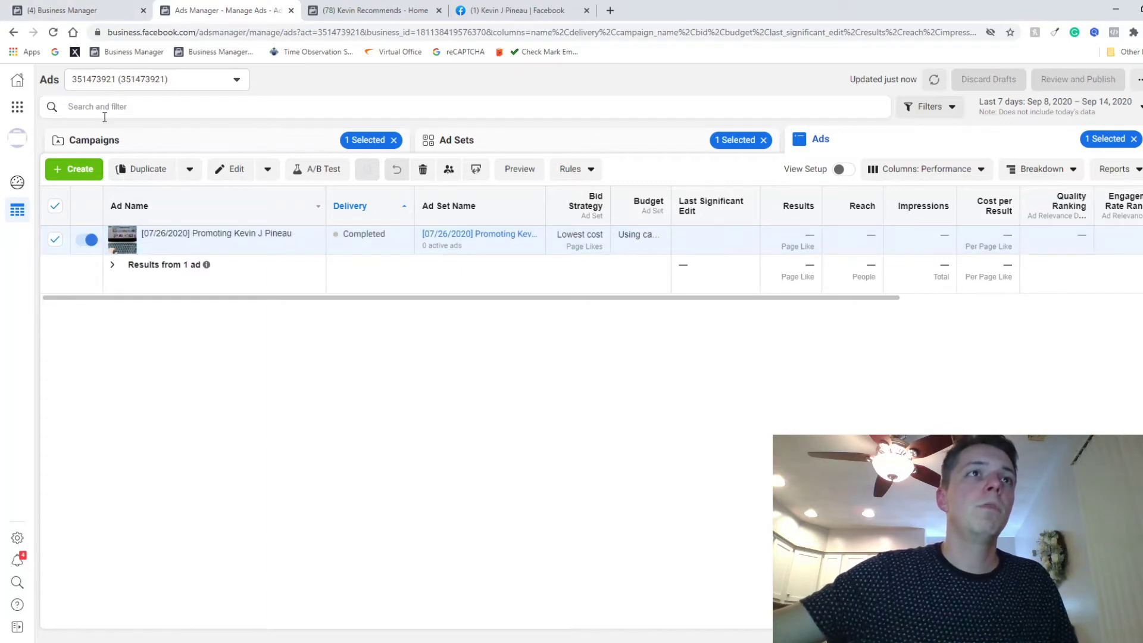
pyautogui.click(96, 139)
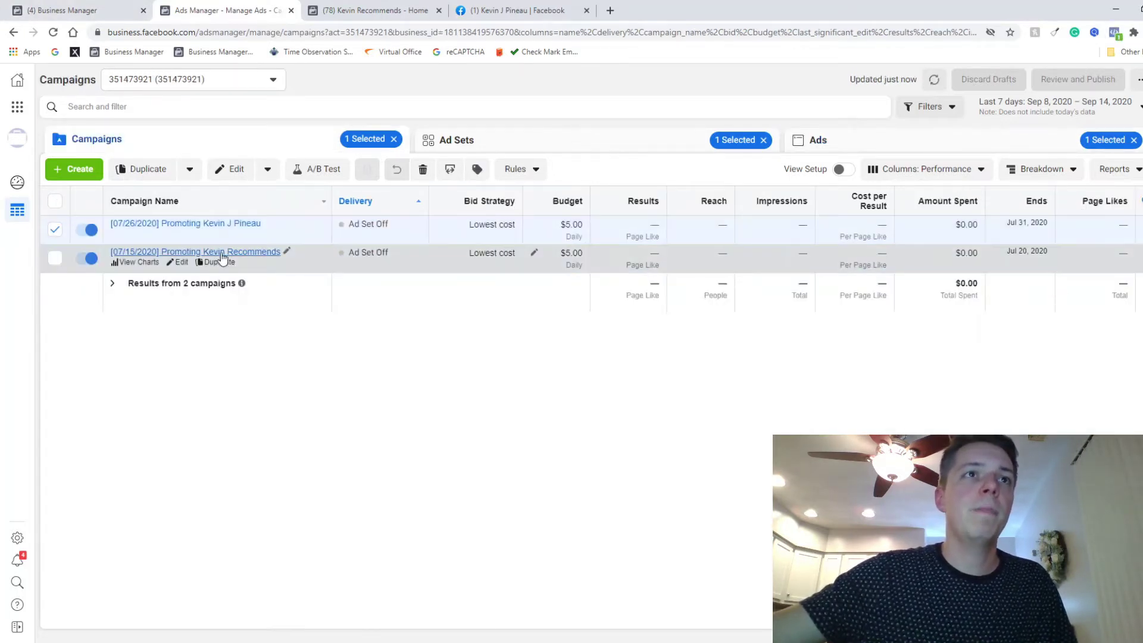
pyautogui.click(226, 253)
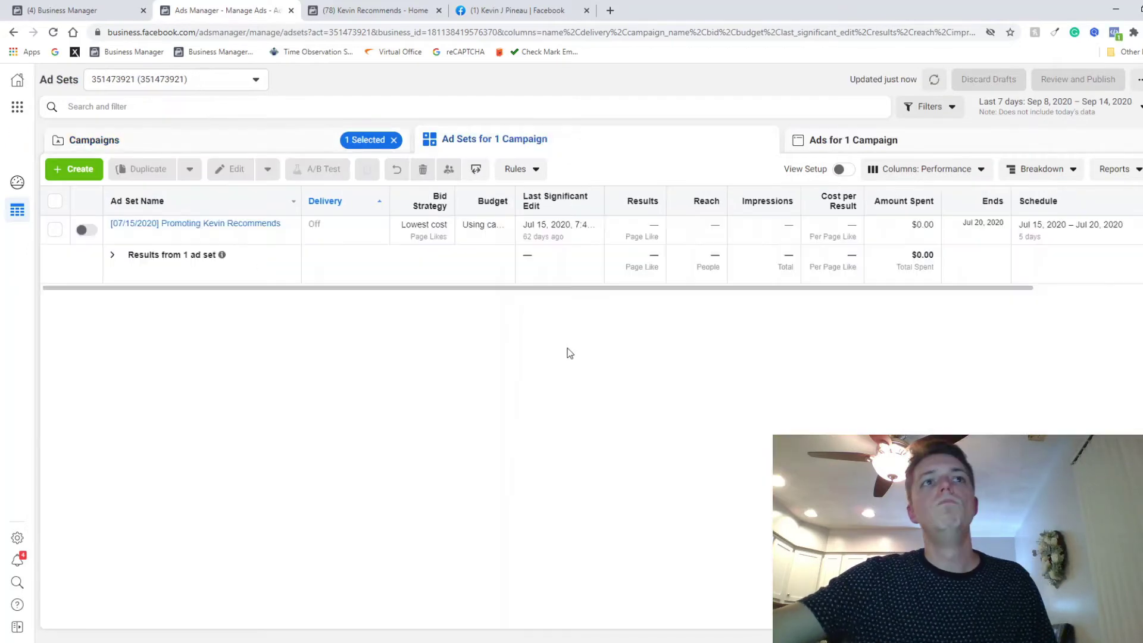
# Step: Open the charts for the 07/15/2020 campaign's ad, examine its Mobile News Feed preview, and return to the campaign list
pyautogui.click(895, 143)
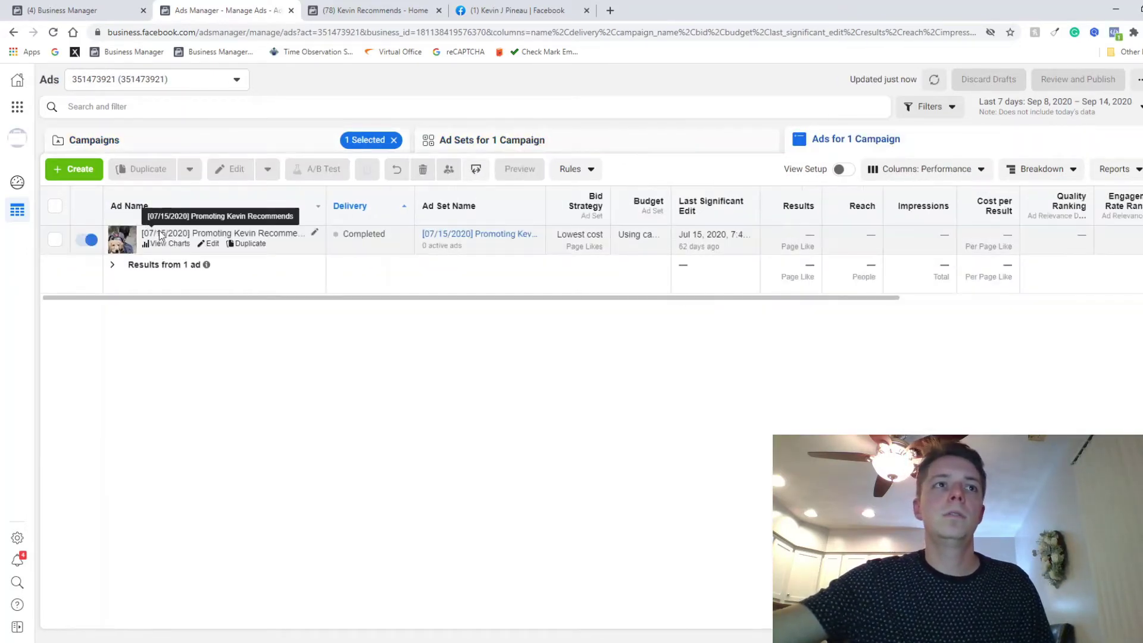
pyautogui.click(169, 244)
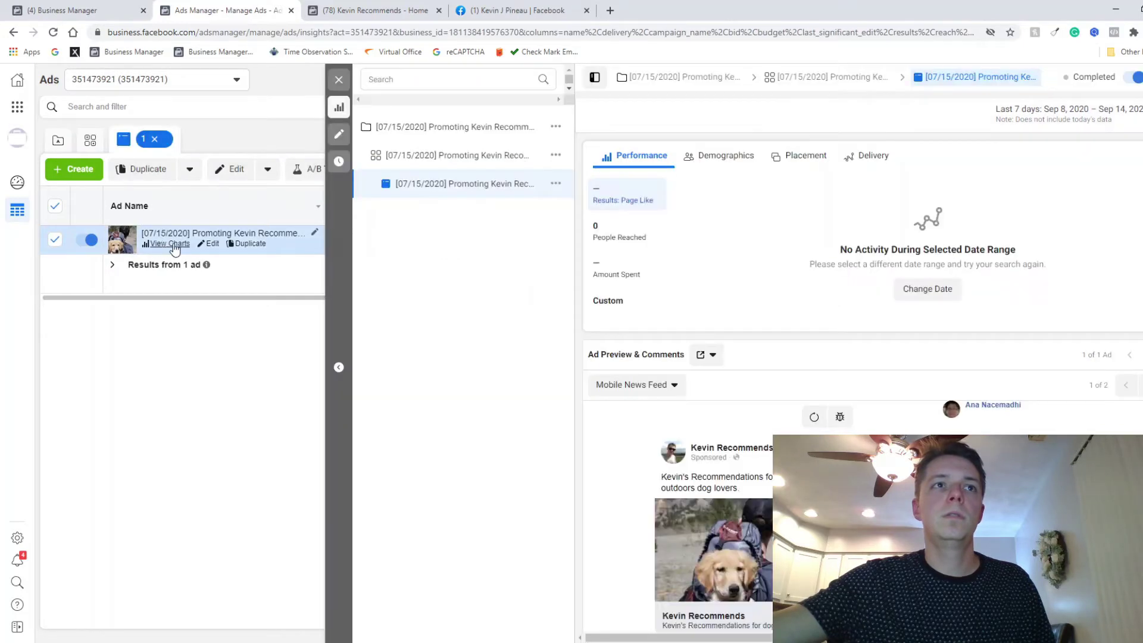
pyautogui.scroll(-4, 631, 264)
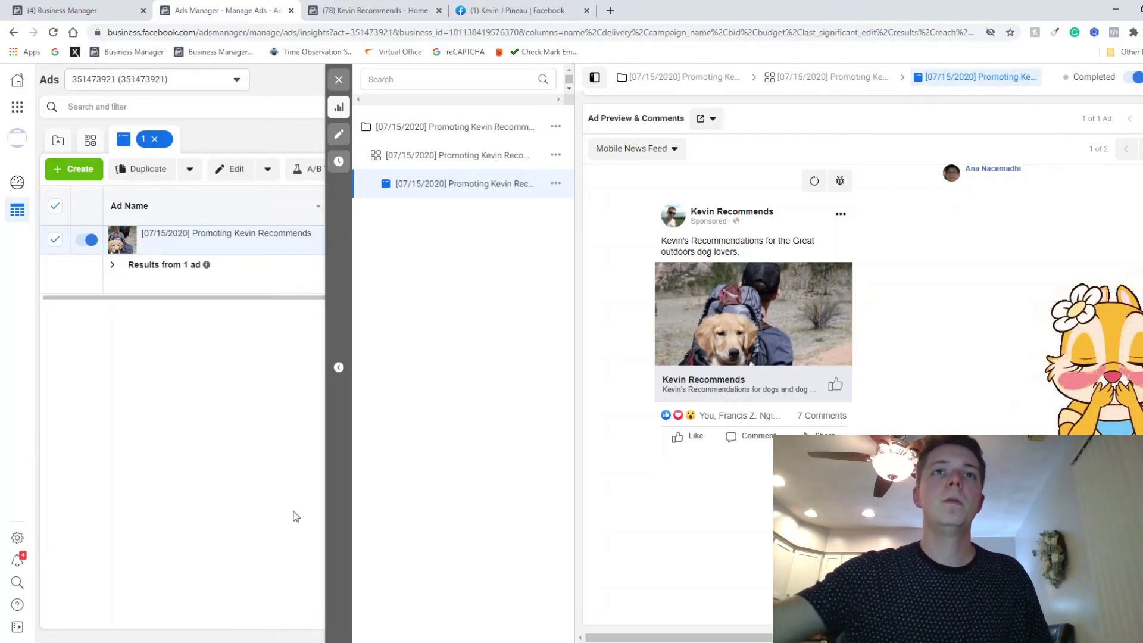
pyautogui.click(337, 78)
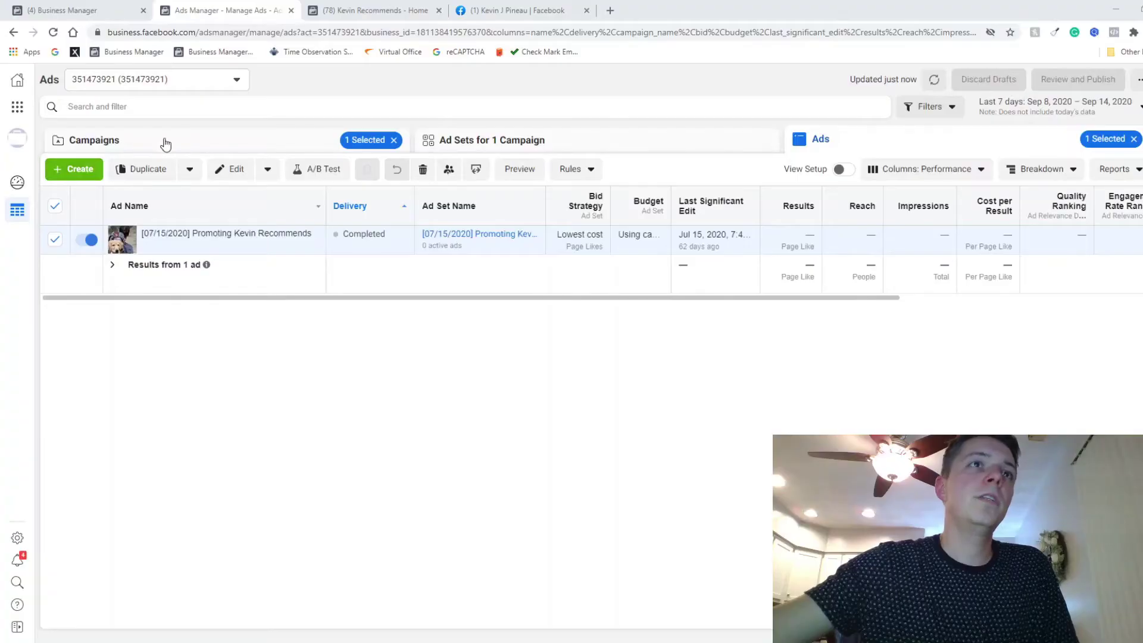
pyautogui.click(165, 143)
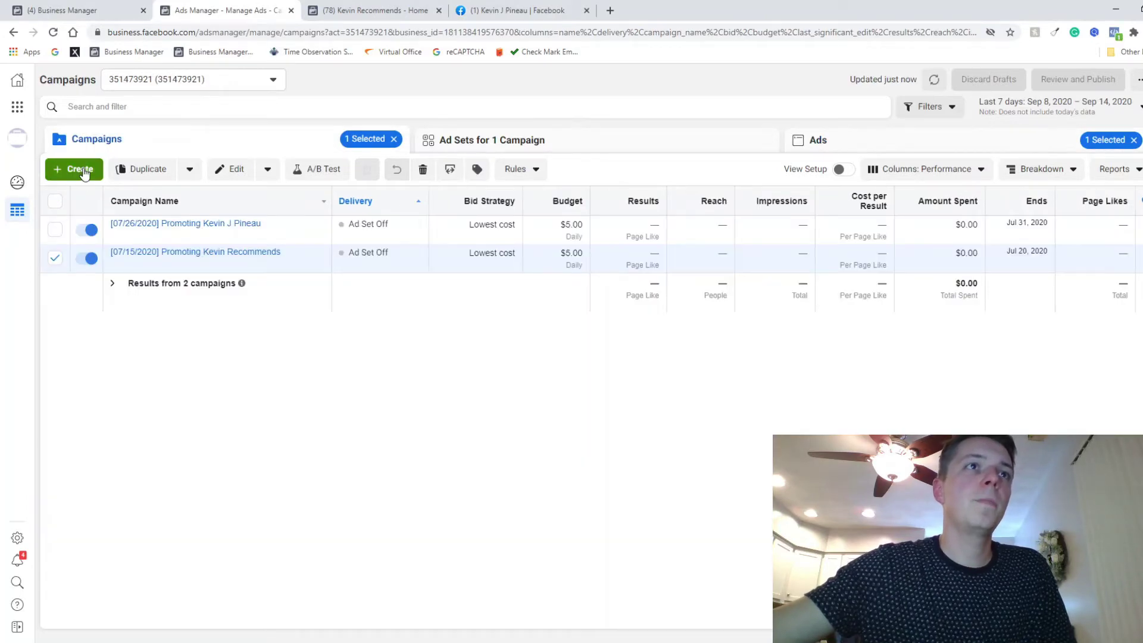
# Step: Create a new campaign with the Engagement objective and the Page likes engagement type
pyautogui.click(84, 171)
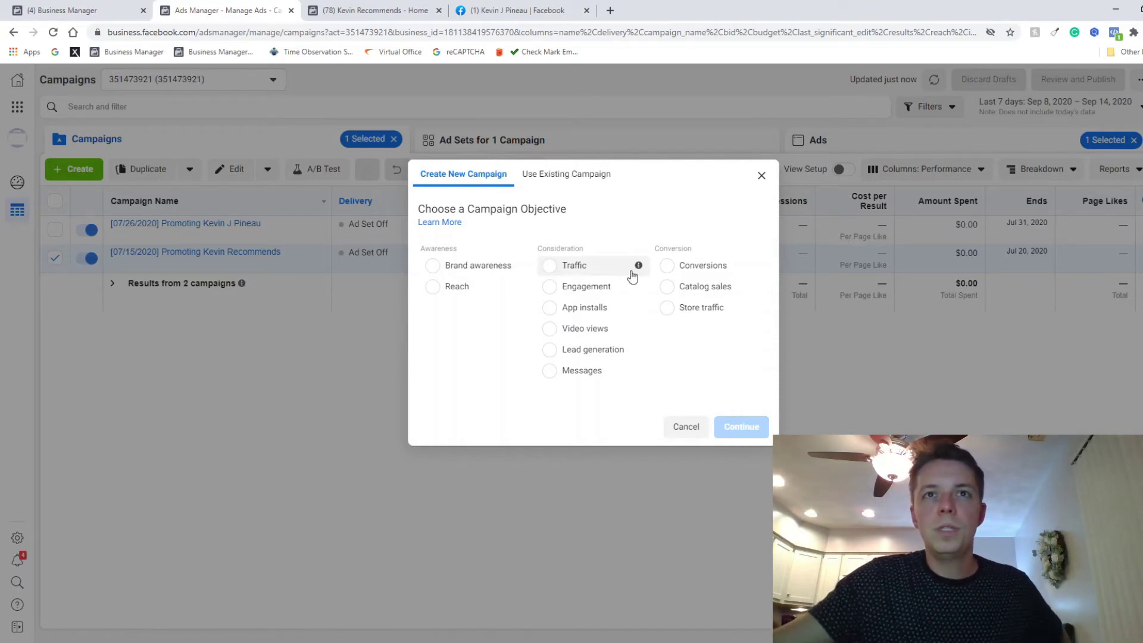
pyautogui.moveTo(639, 290)
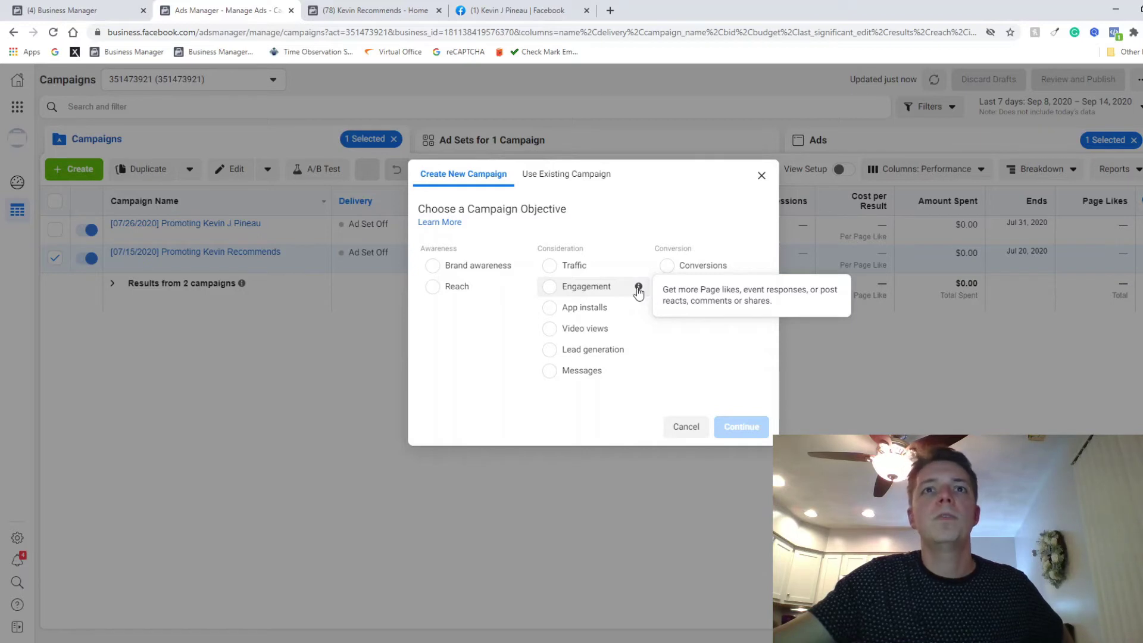
pyautogui.click(549, 287)
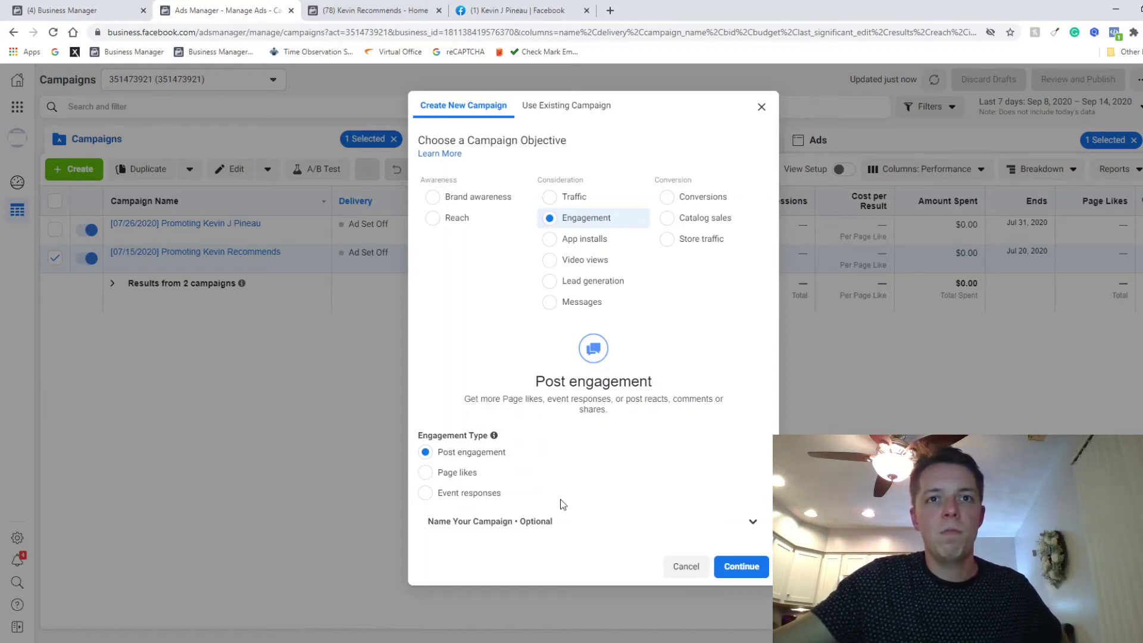
pyautogui.click(426, 473)
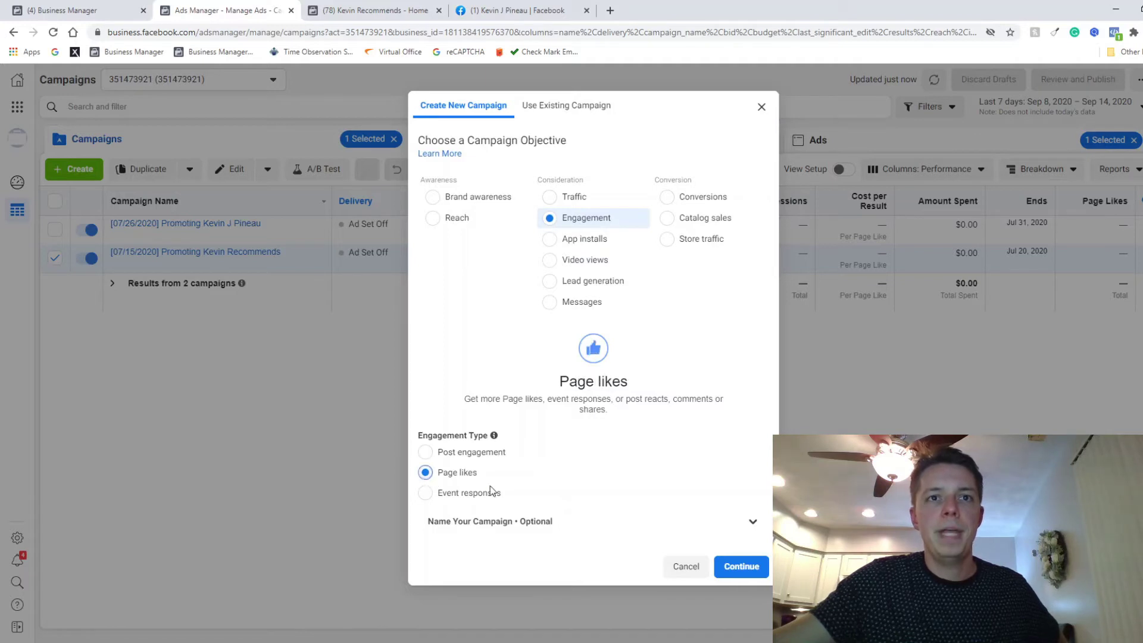
pyautogui.click(736, 567)
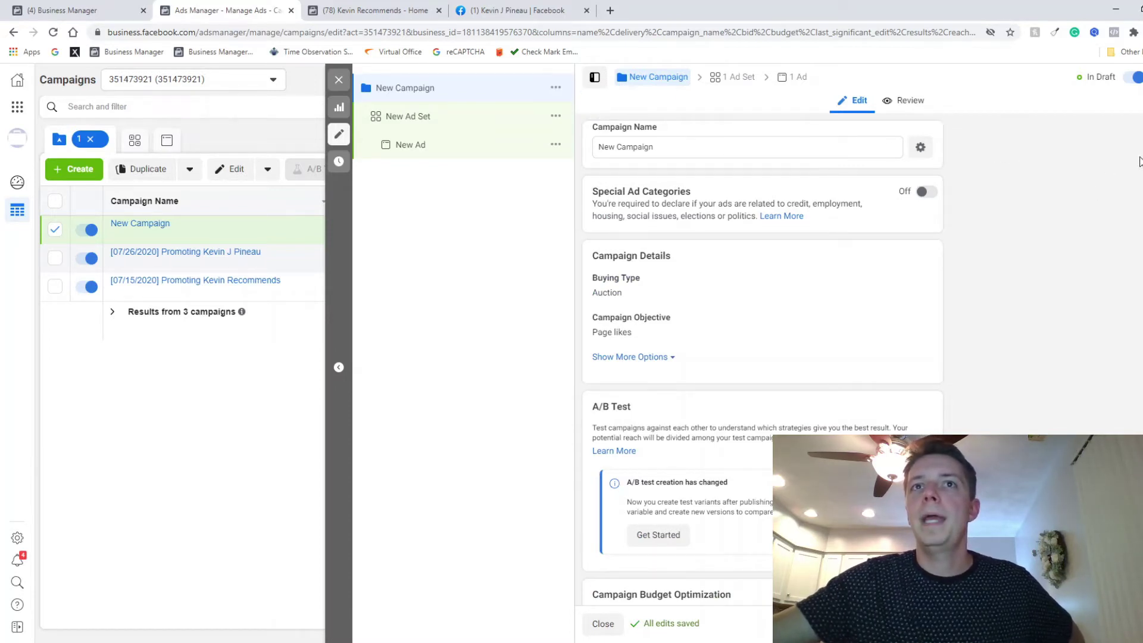
# Step: Set the new campaign's daily budget to $5.00 and expand the extra options under campaign details and budget optimization
pyautogui.scroll(-2, 762, 358)
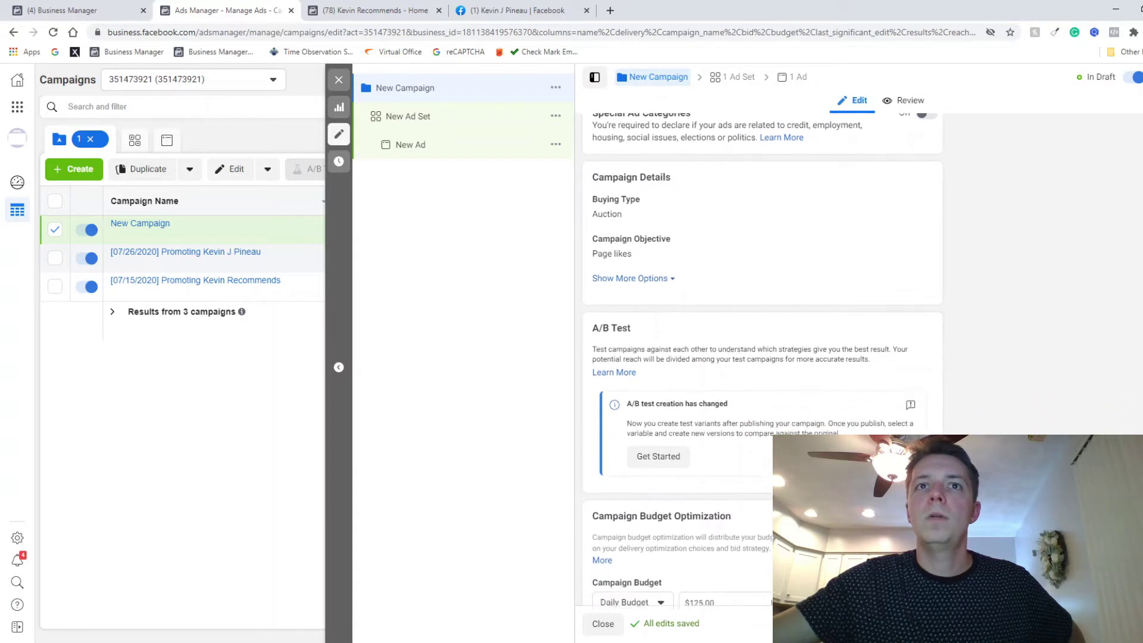
pyautogui.scroll(-1, 667, 238)
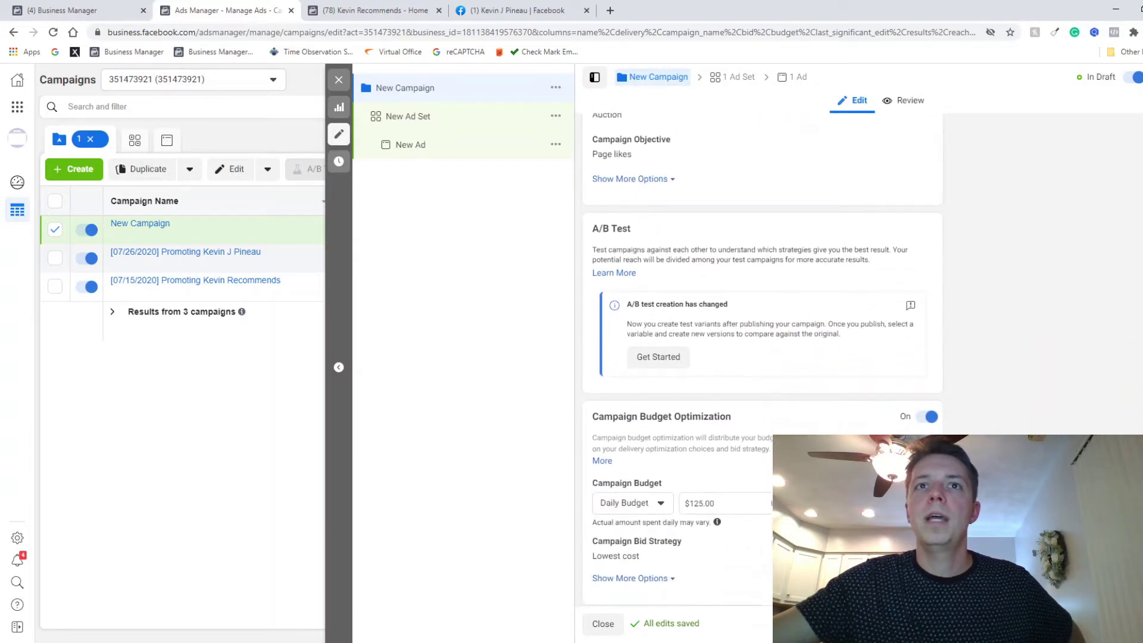
pyautogui.click(665, 176)
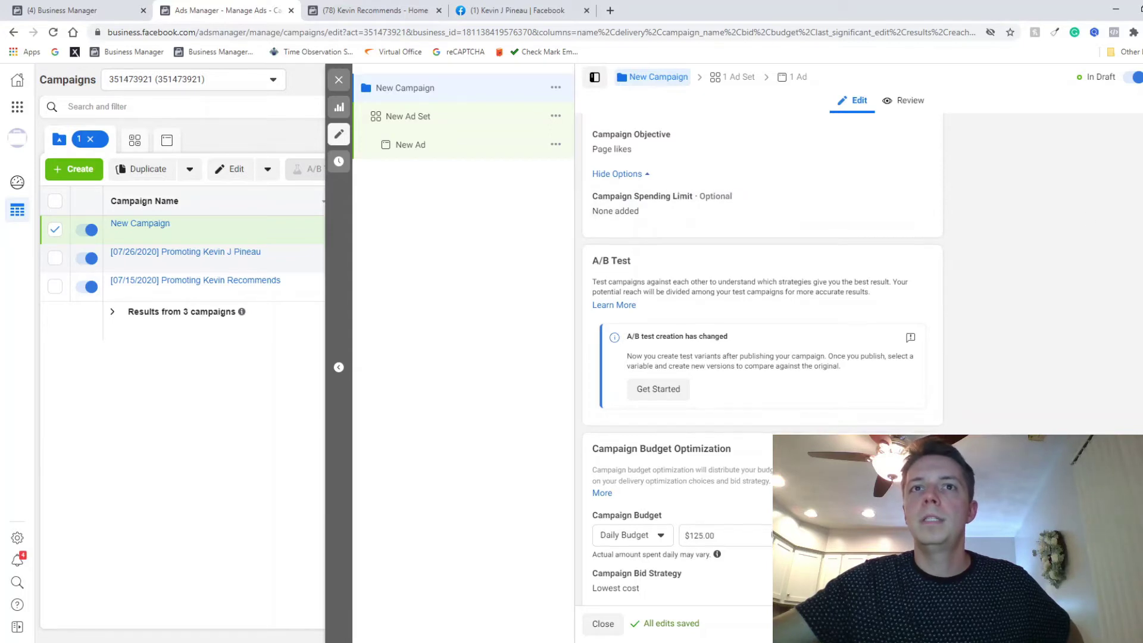
pyautogui.scroll(-1, 977, 209)
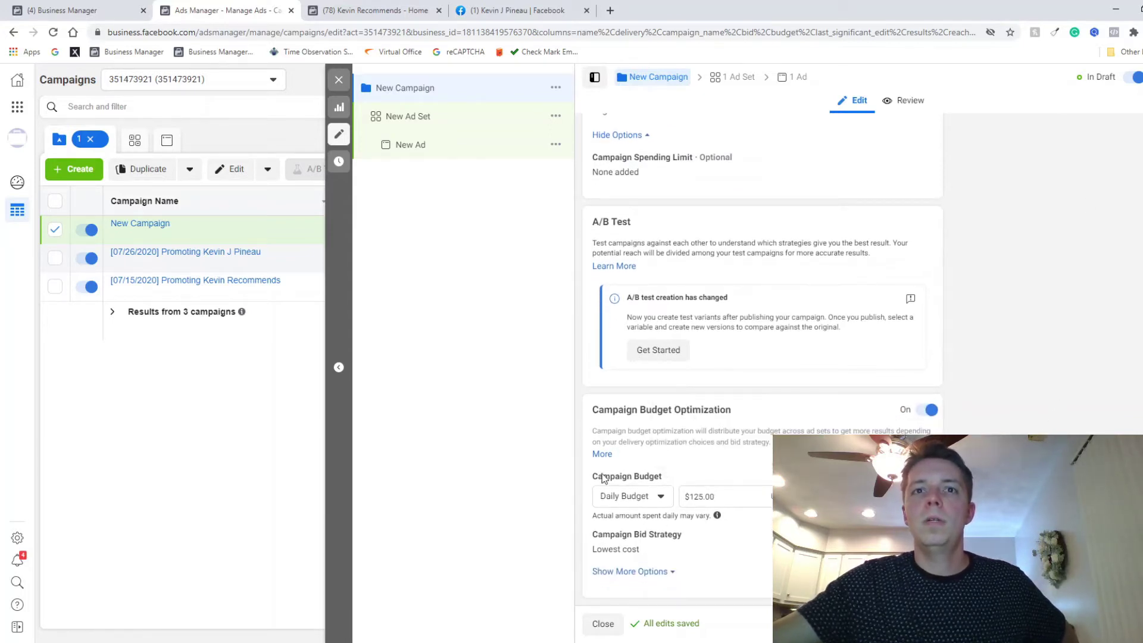
pyautogui.click(697, 501)
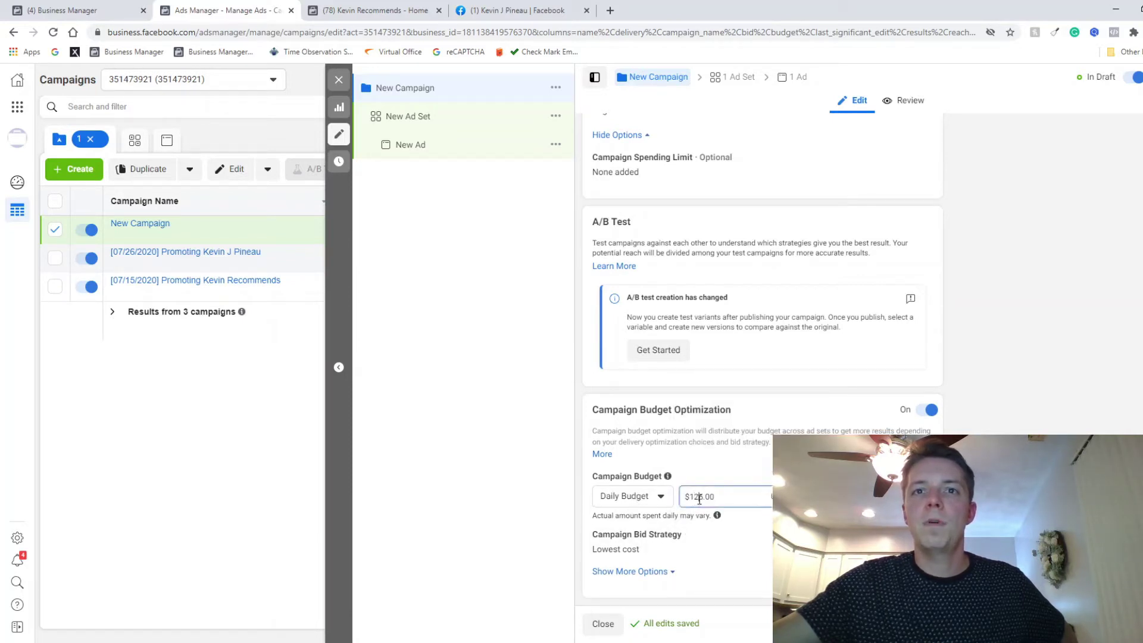
pyautogui.press('BackSpace')
pyautogui.press('BackSpace')
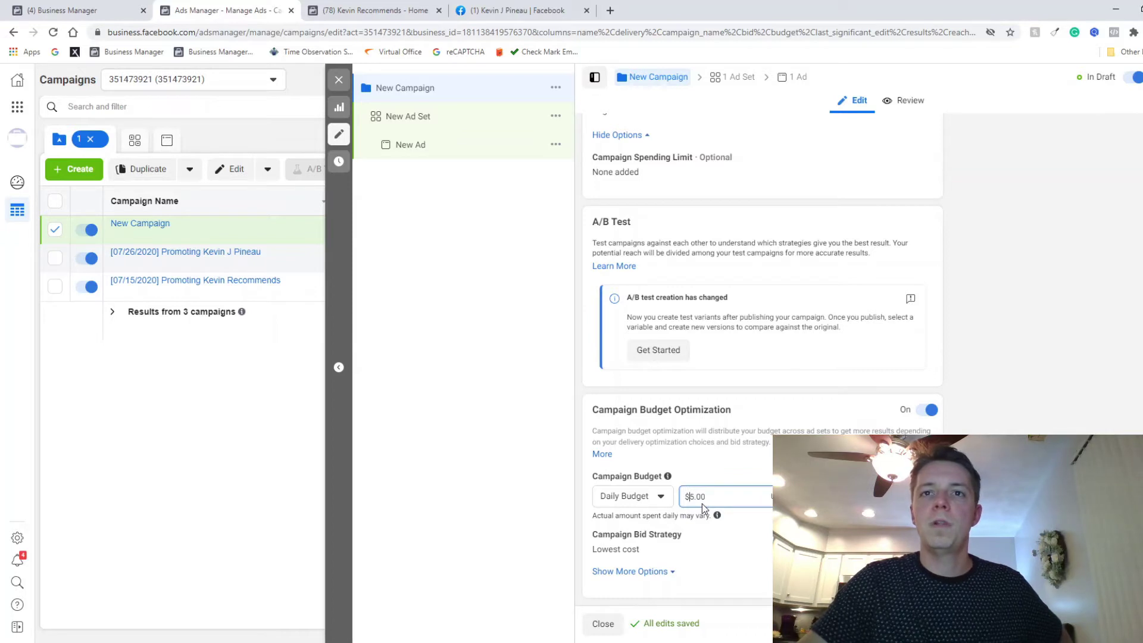
pyautogui.press('Tab')
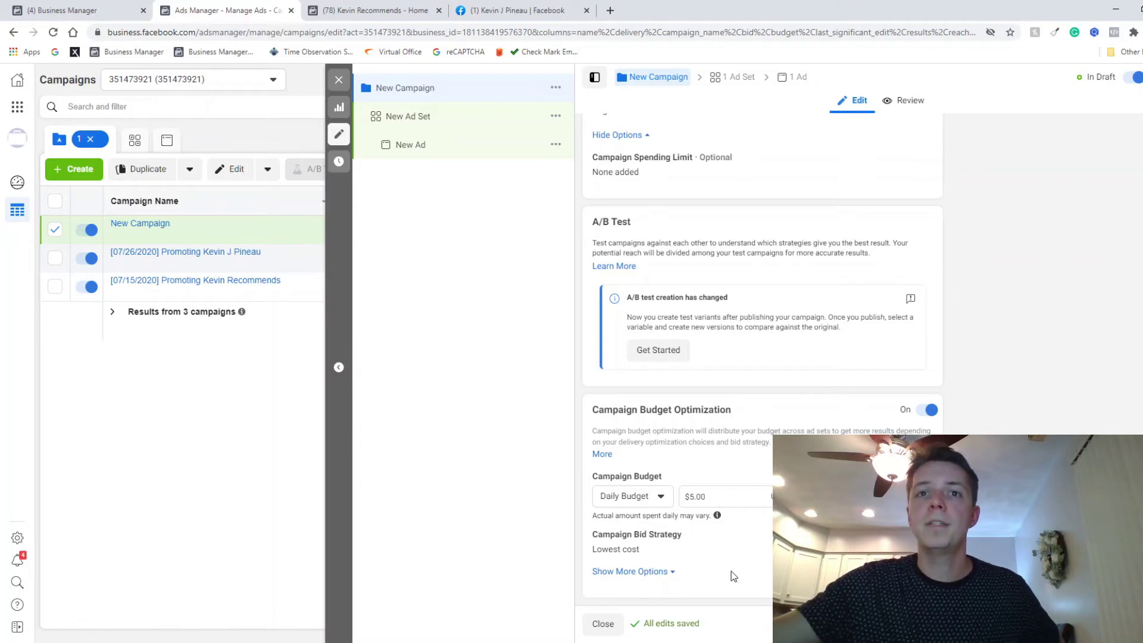
pyautogui.click(672, 573)
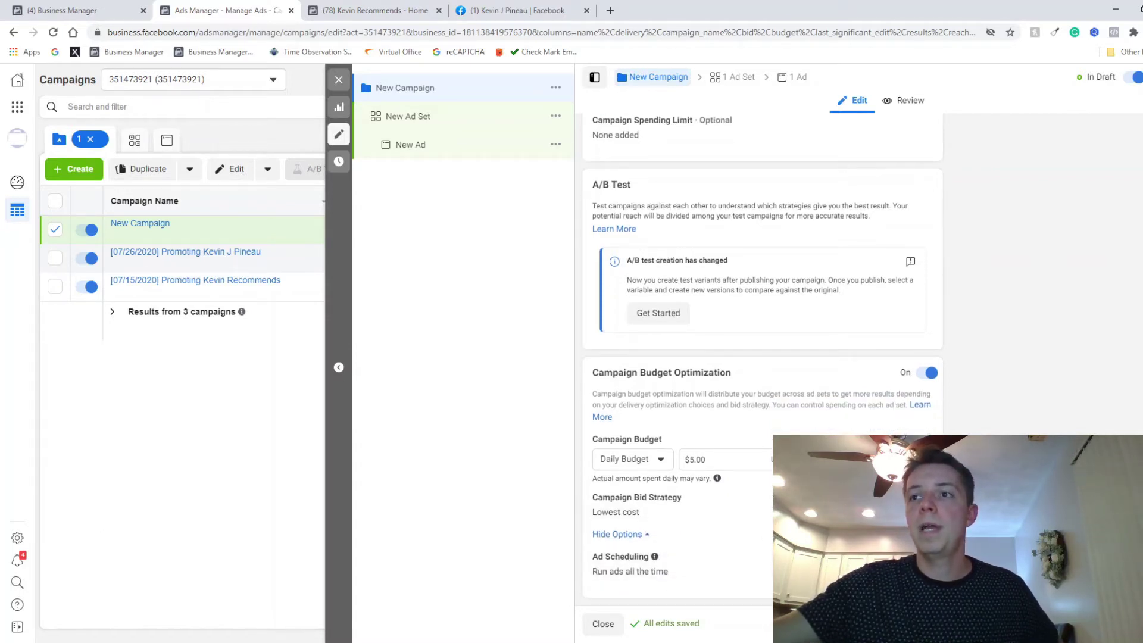
# Step: Open the new campaign's ad set and review its promoted Page, schedule and audience settings
pyautogui.click(733, 77)
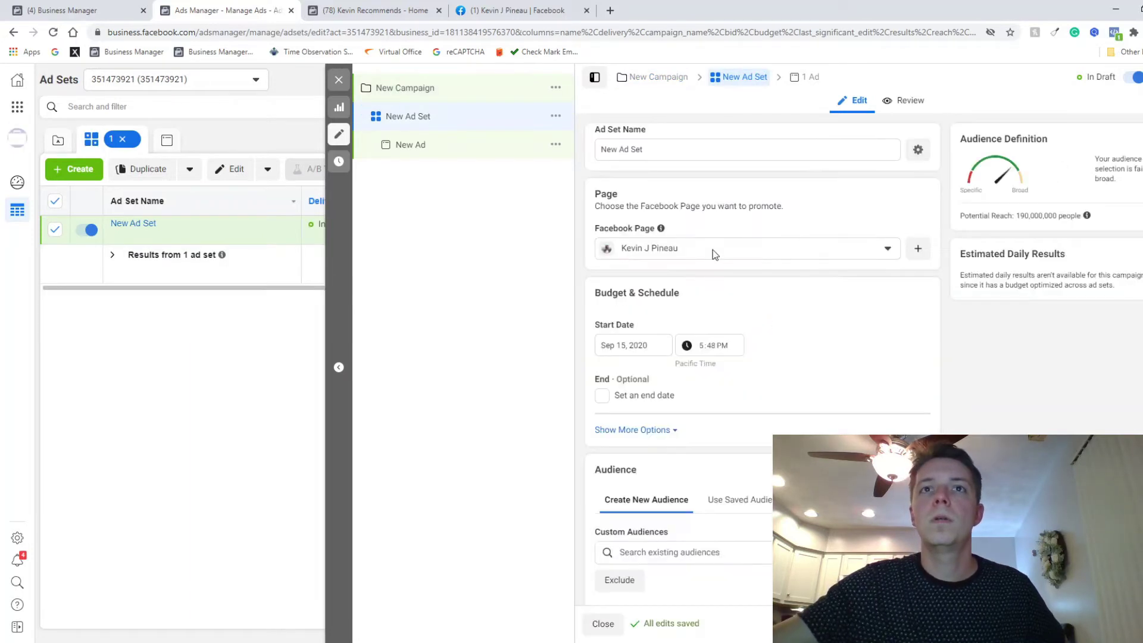
pyautogui.scroll(-3, 814, 205)
pyautogui.scroll(3, 815, 222)
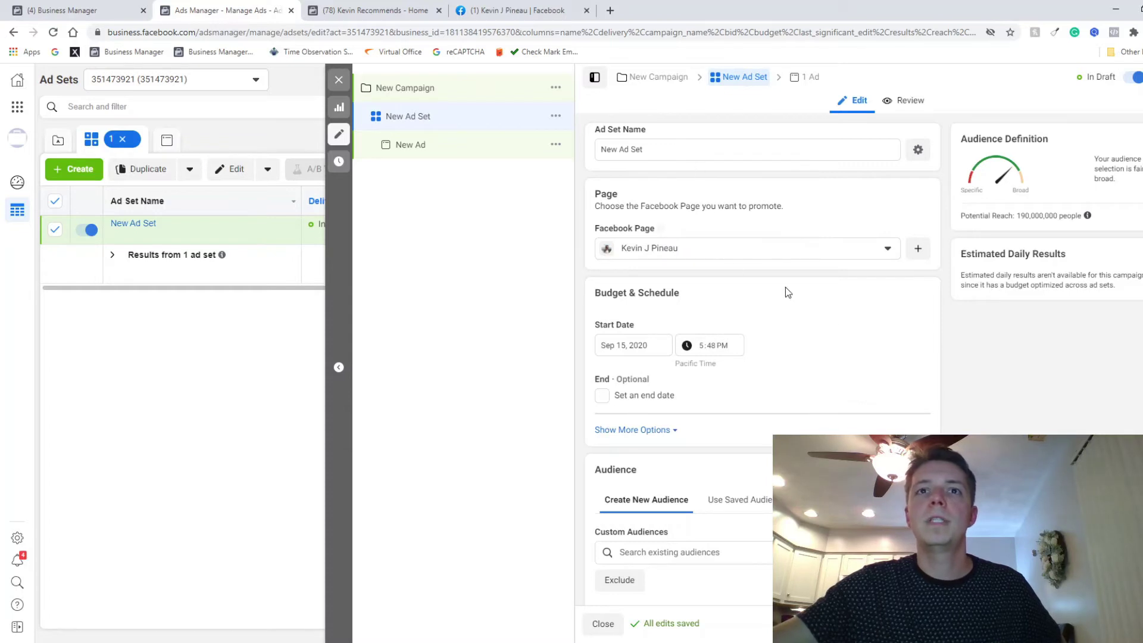
pyautogui.scroll(-2, 848, 350)
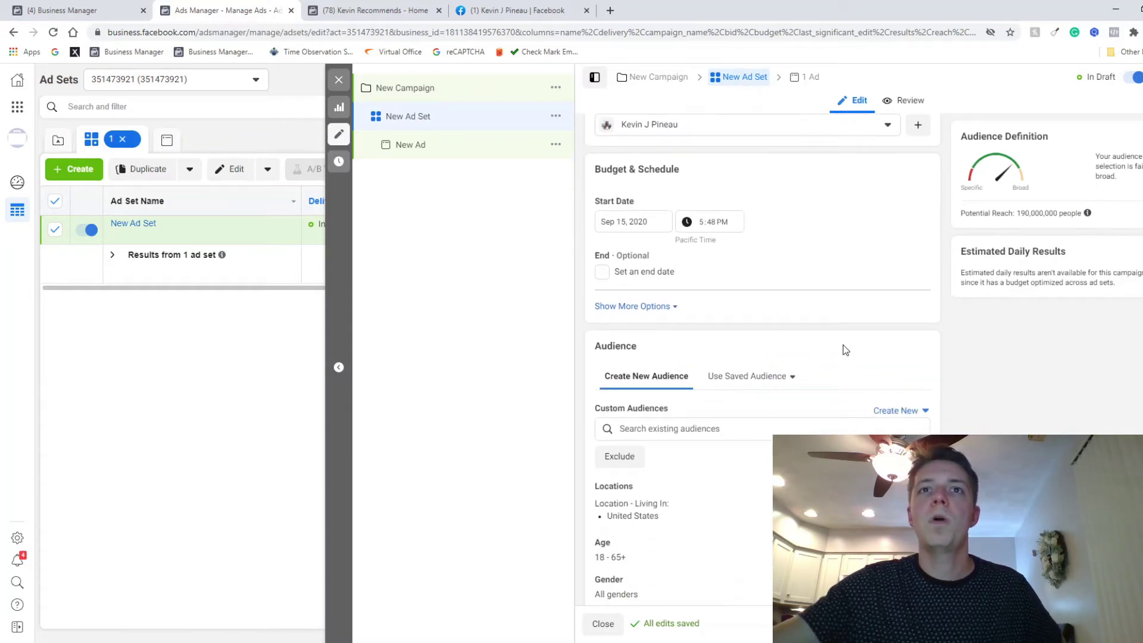
pyautogui.scroll(-3, 843, 351)
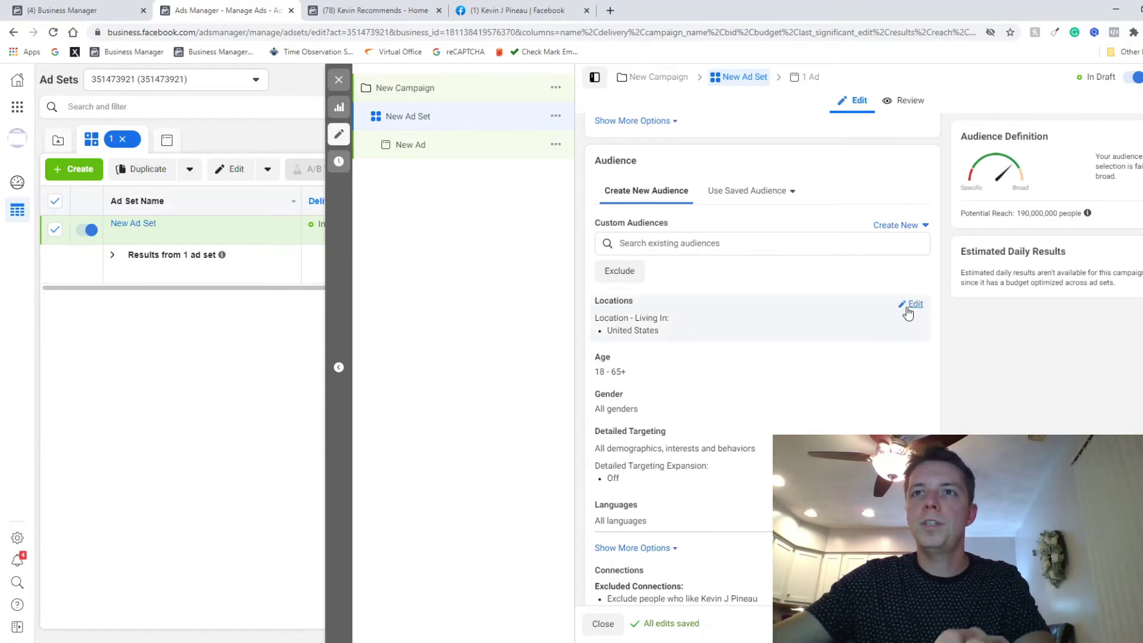
# Step: Open the audience's locations for editing and review the choices for people living in, recently in or traveling in a location
pyautogui.click(914, 305)
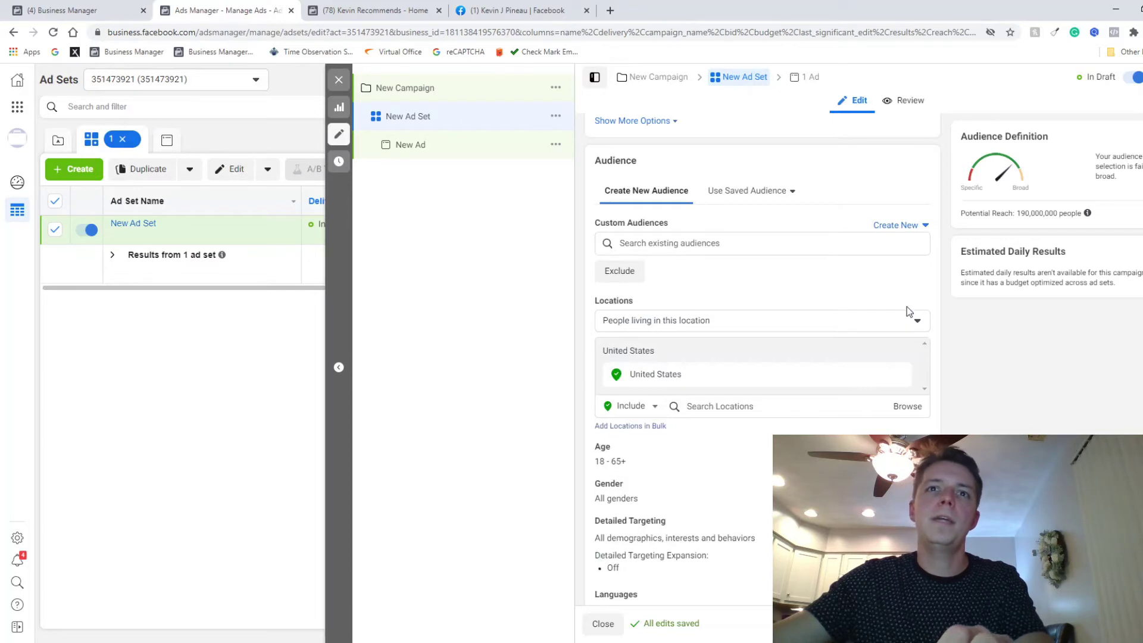
pyautogui.click(736, 322)
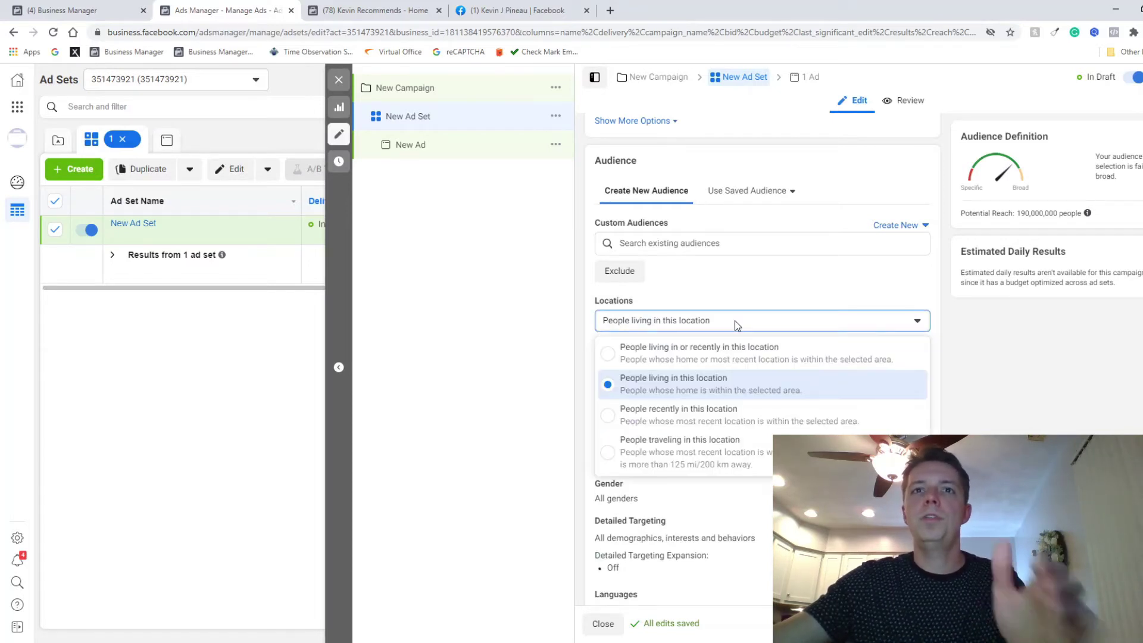
pyautogui.click(735, 320)
pyautogui.click(734, 321)
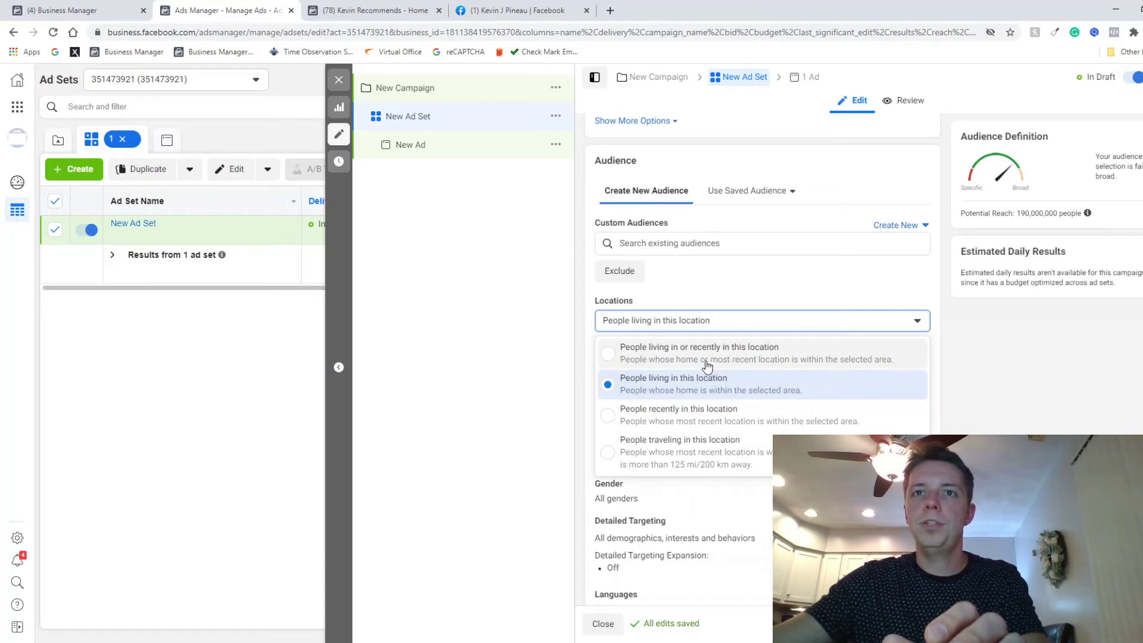
pyautogui.click(1030, 386)
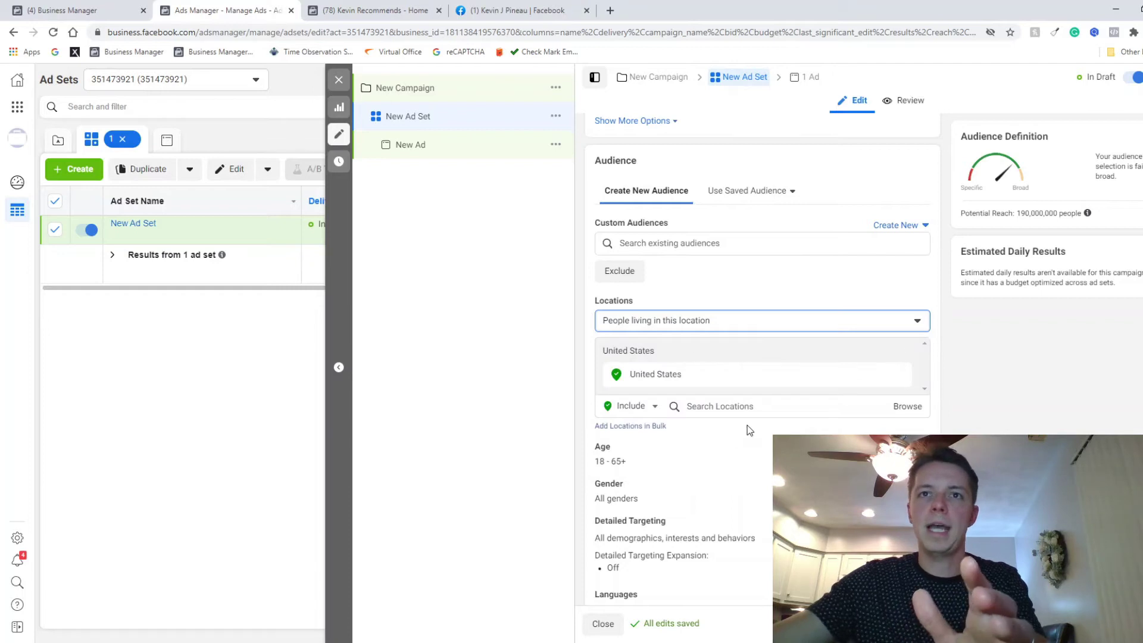
# Step: Add New Zealand and Boston, Massachusetts to the ad set audience's included locations
pyautogui.click(739, 407)
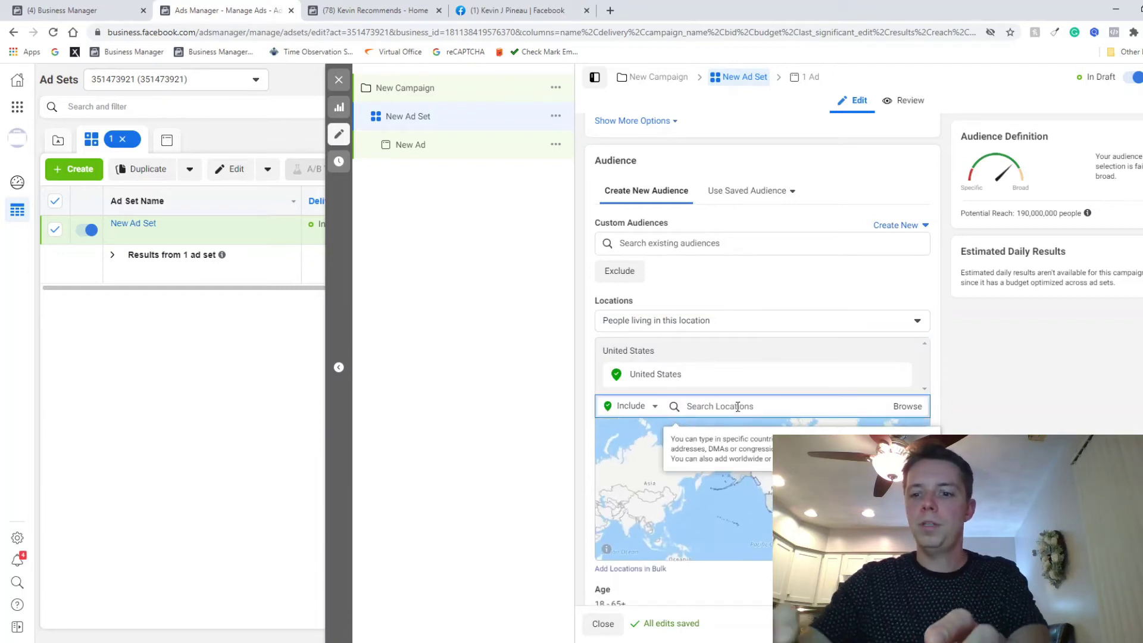
pyautogui.write('new ze')
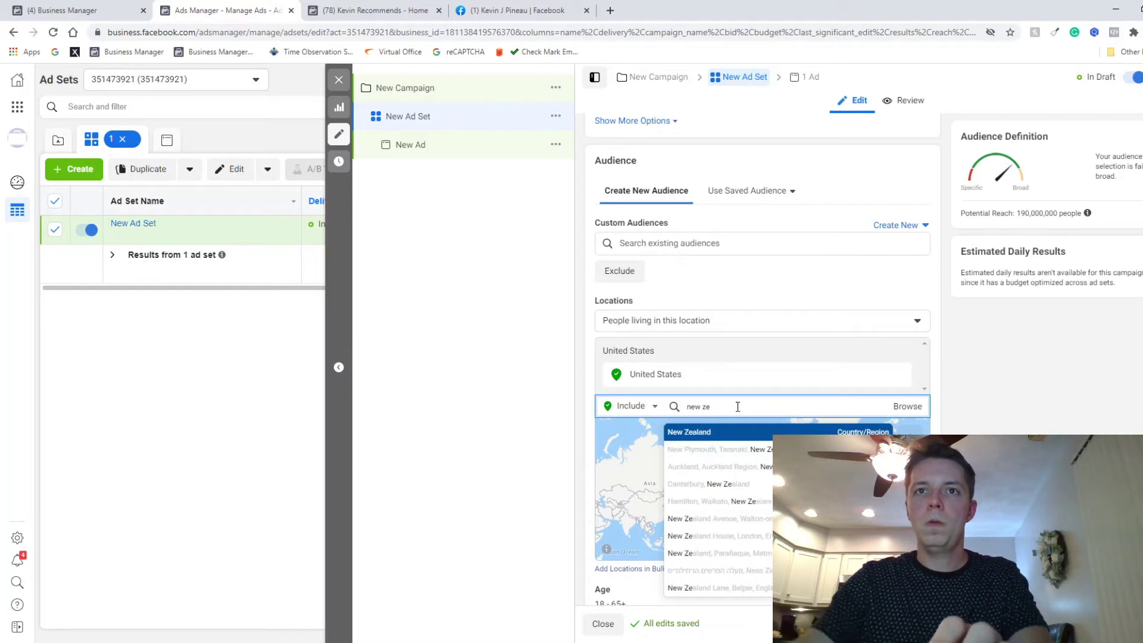
pyautogui.click(732, 436)
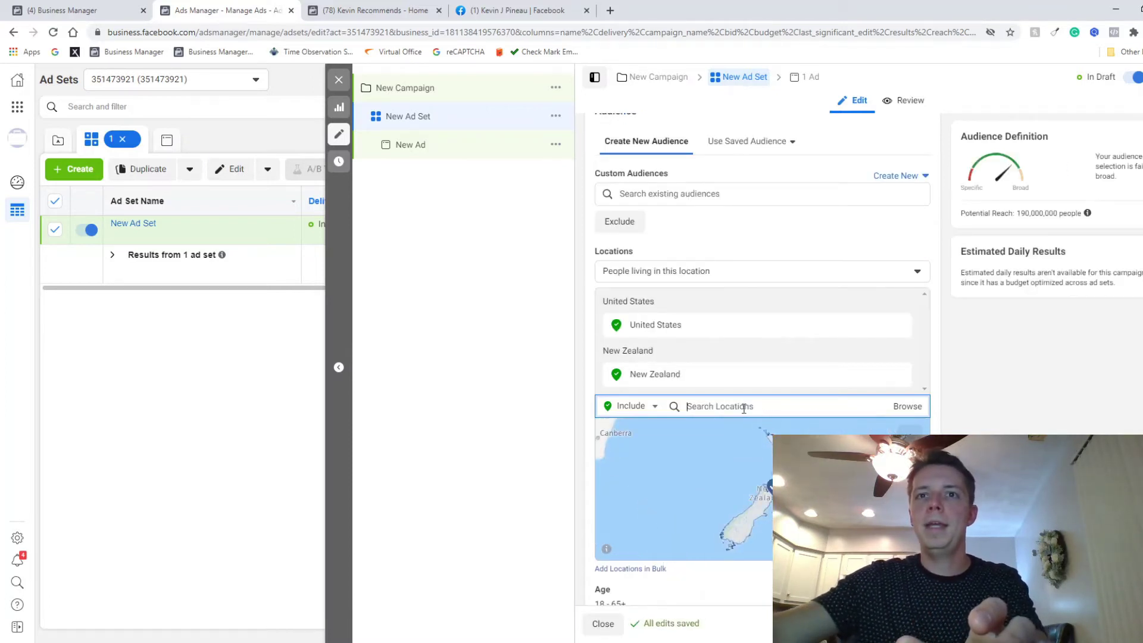
pyautogui.write('bost')
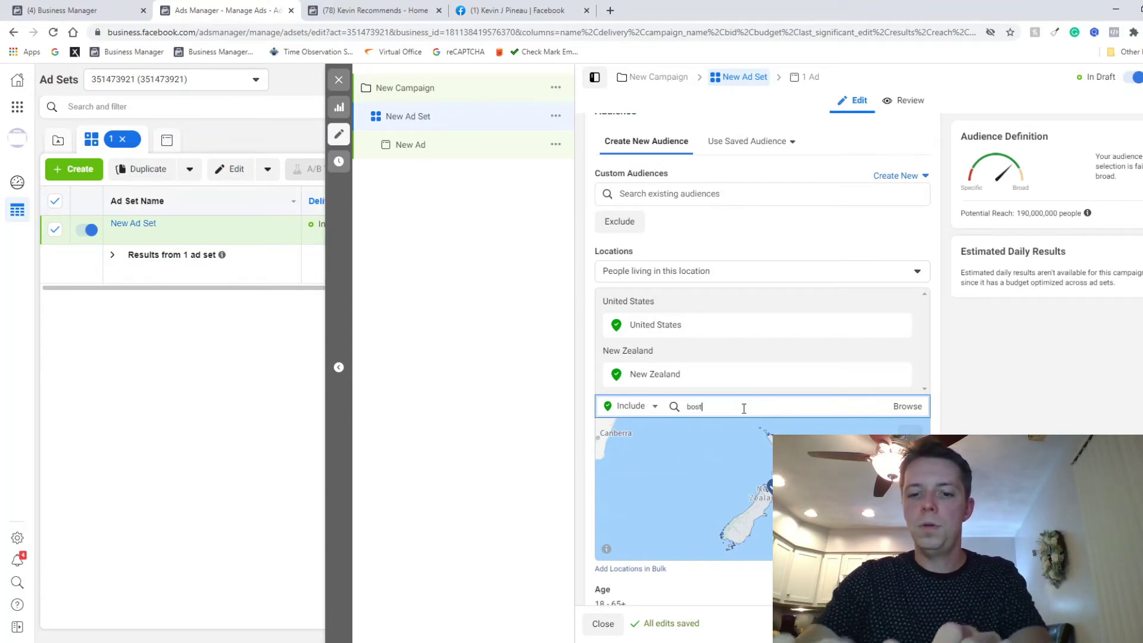
pyautogui.write('on')
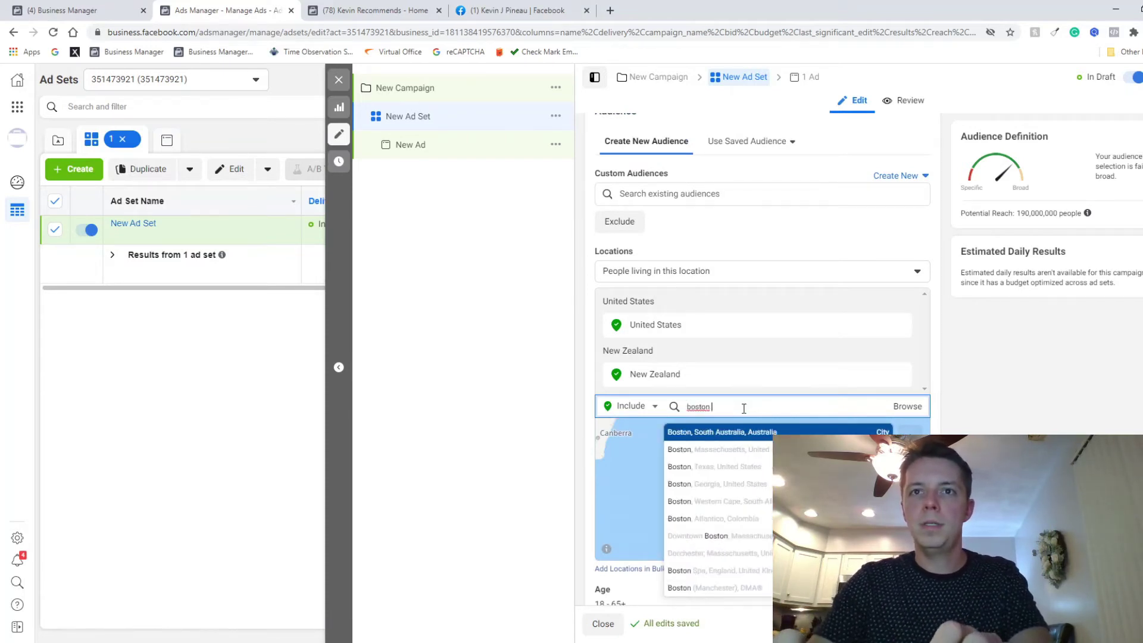
pyautogui.click(768, 450)
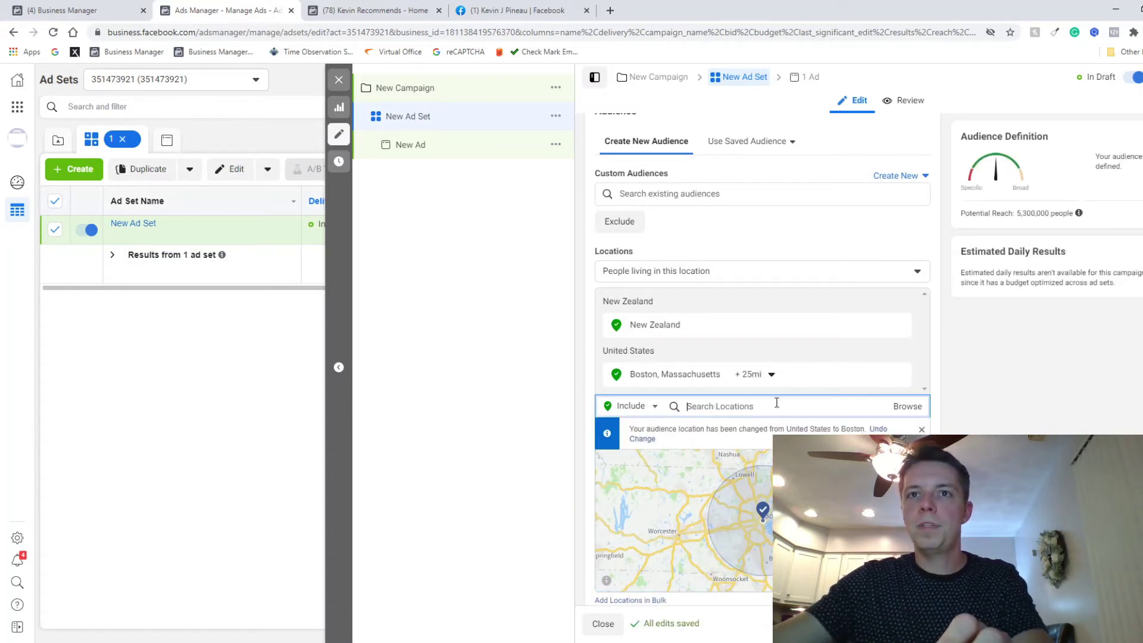
# Step: Add the ZIP code 01887 in Wilmington, Massachusetts to the included audience locations
pyautogui.write('01')
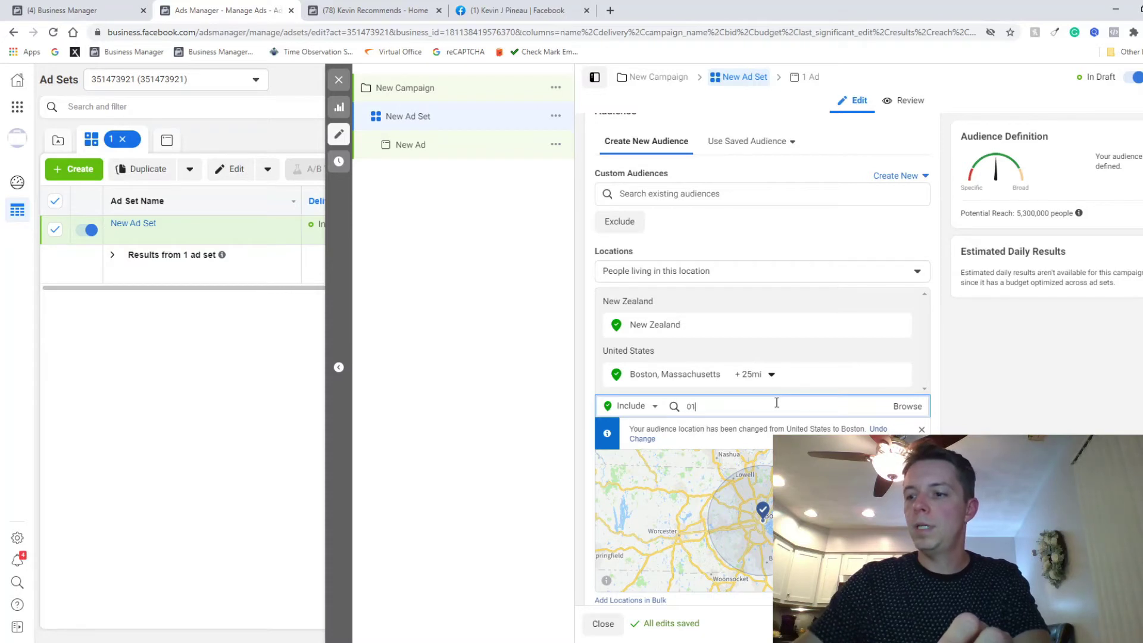
pyautogui.write('887')
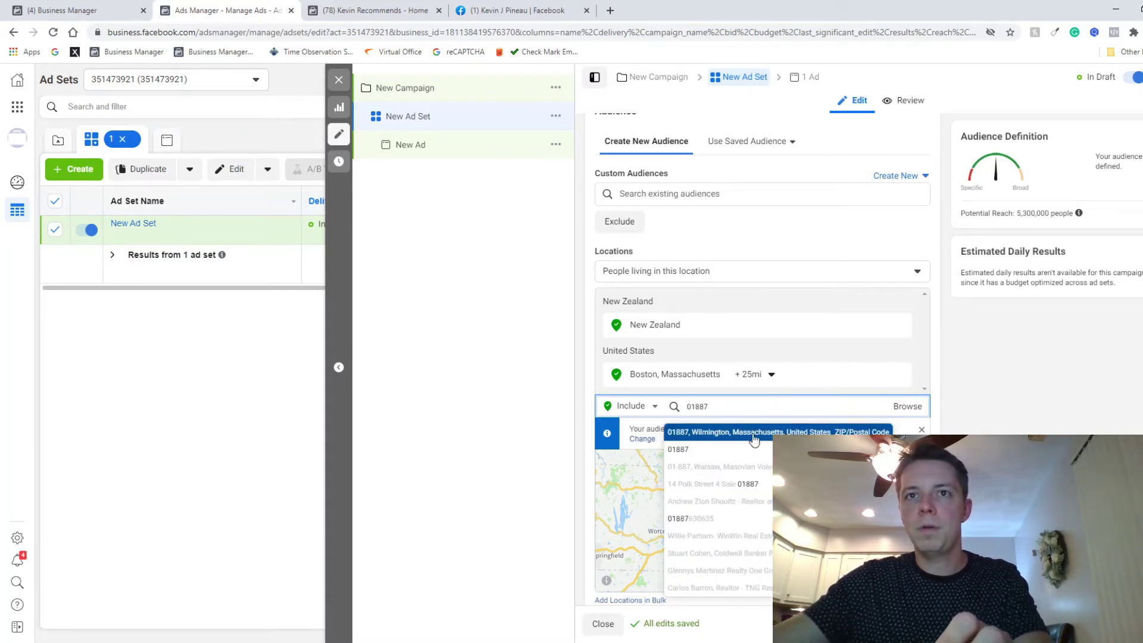
pyautogui.doubleClick(713, 409)
pyautogui.click(710, 434)
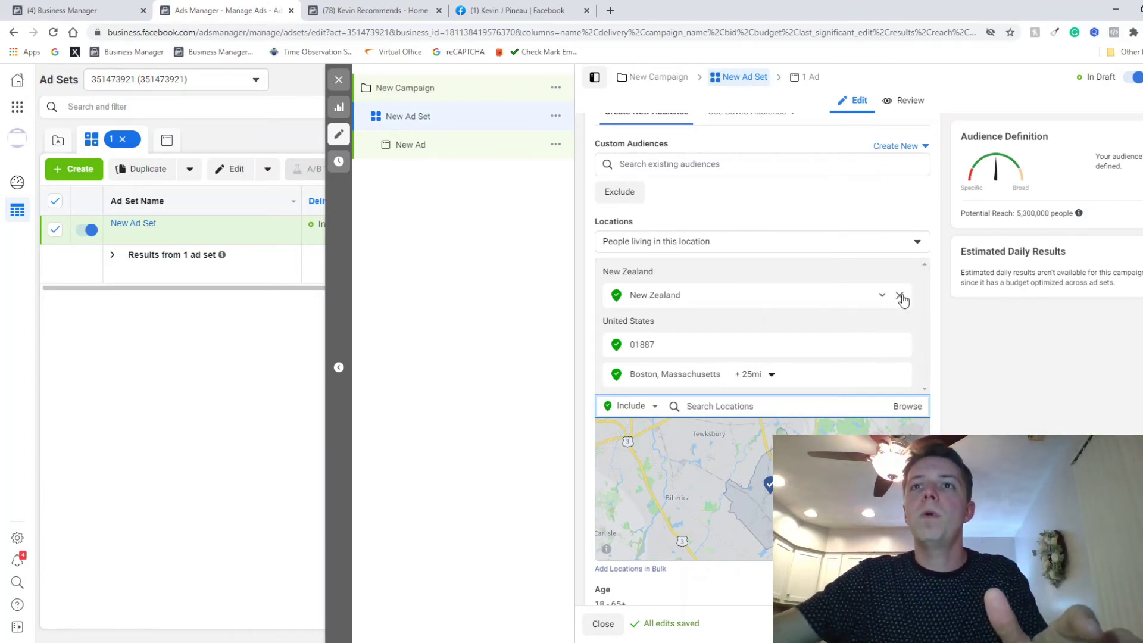
# Step: Remove New Zealand, the ZIP code 01887 and Boston, Massachusetts from the ad set audience's included locations
pyautogui.click(899, 295)
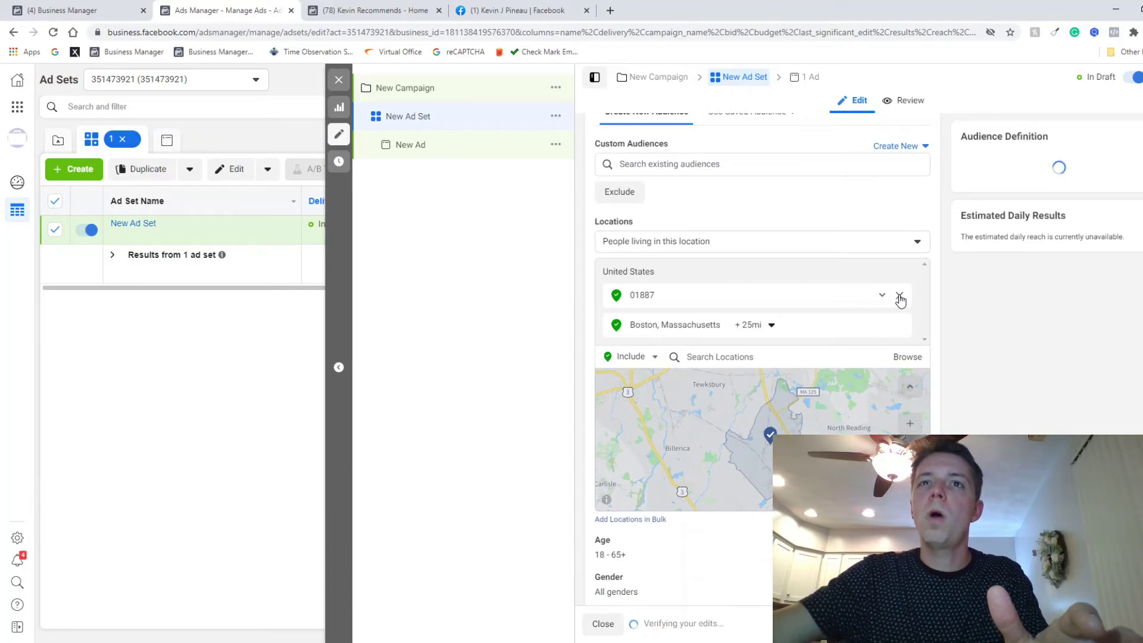
pyautogui.click(899, 295)
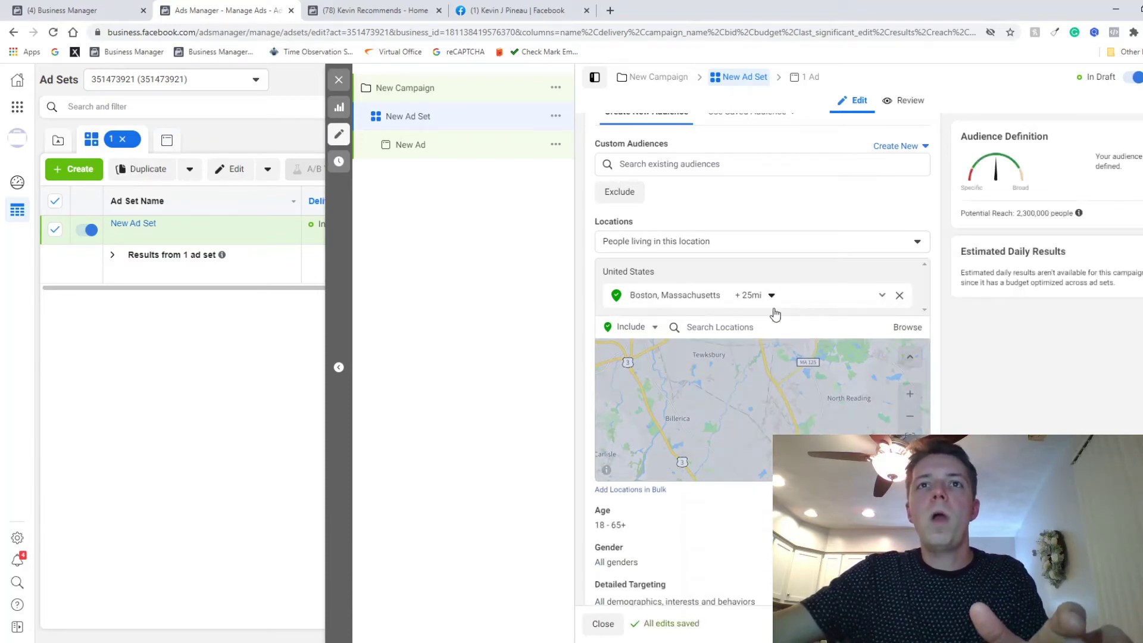
pyautogui.click(899, 296)
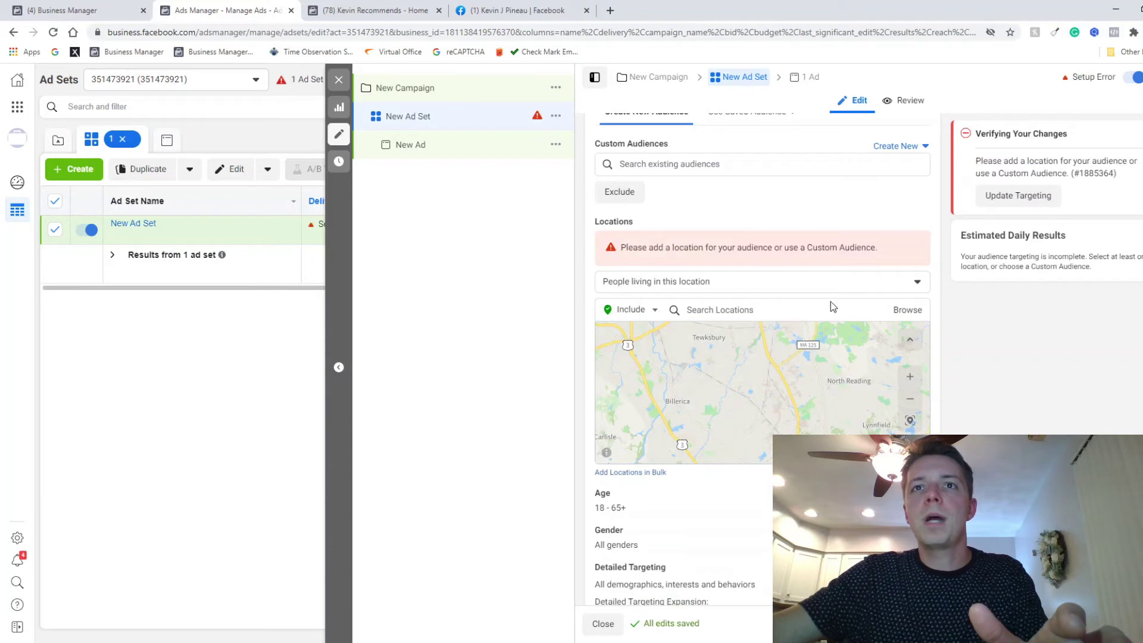
# Step: Add the Worldwide region as the audience's included location
pyautogui.click(739, 309)
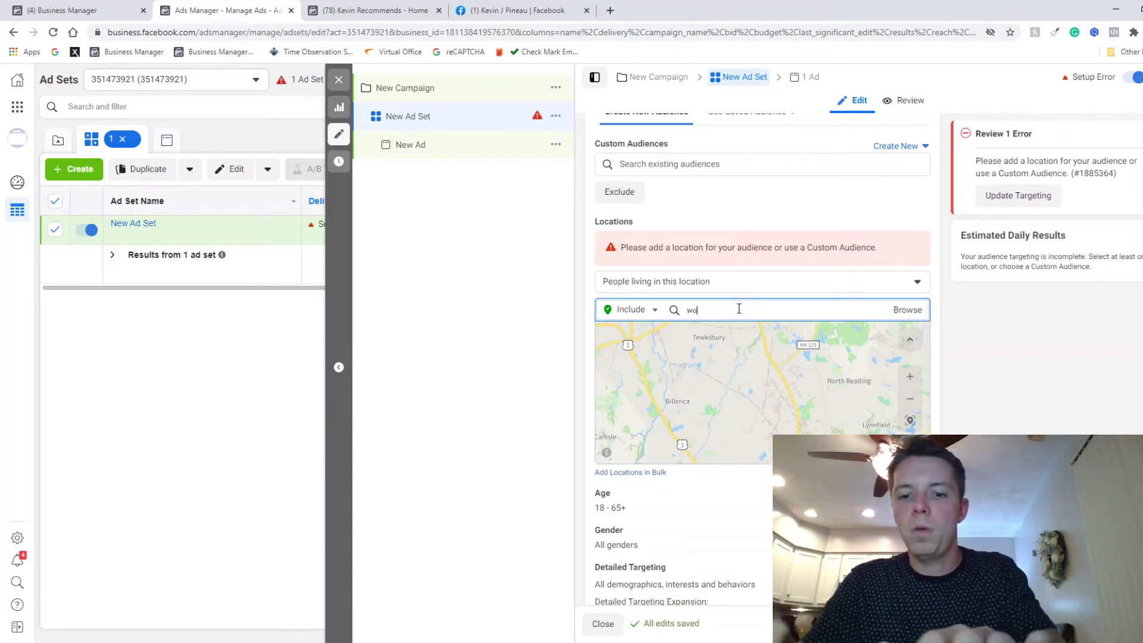
pyautogui.write('worldwide')
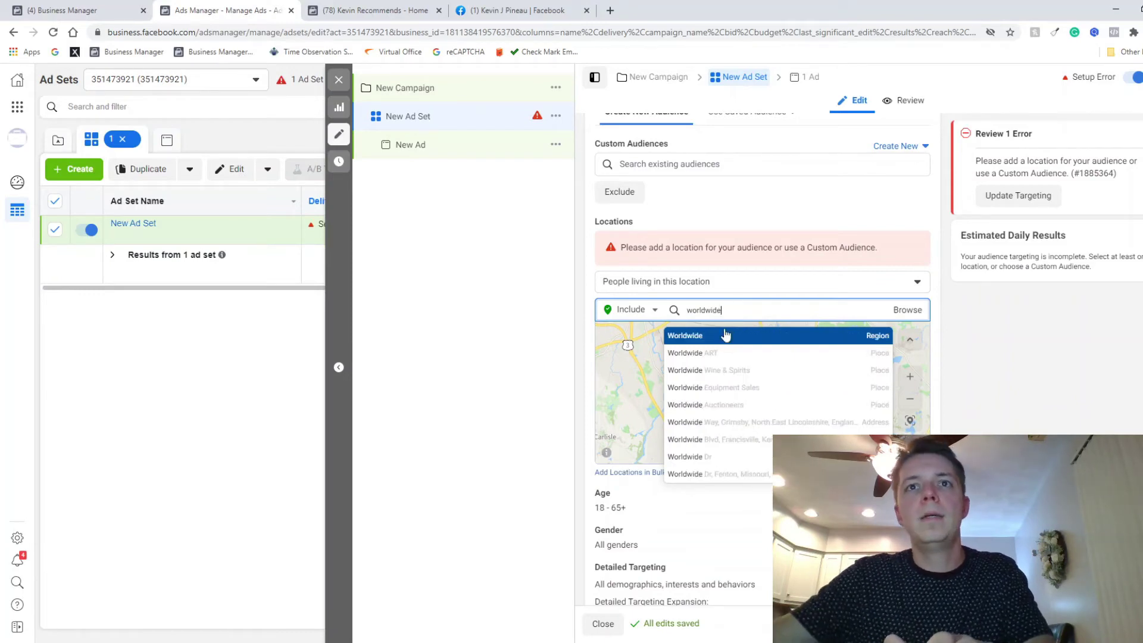
pyautogui.click(727, 339)
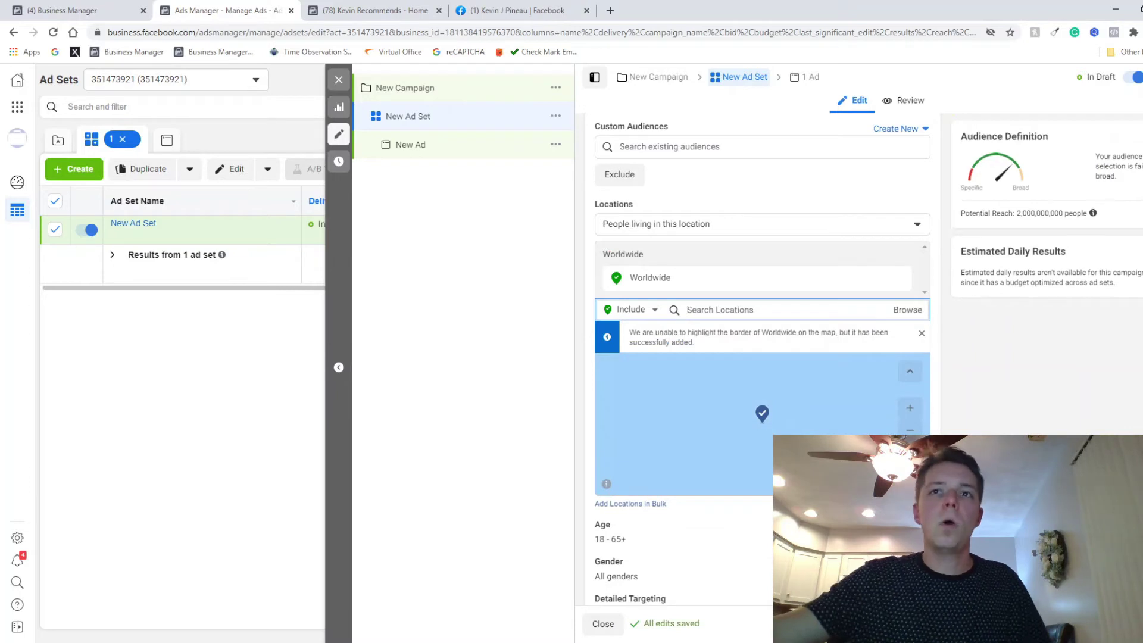
# Step: Search the audience's detailed targeting for "online business" and include the Online Business School interest
pyautogui.scroll(-1, 762, 358)
pyautogui.scroll(-1, 763, 357)
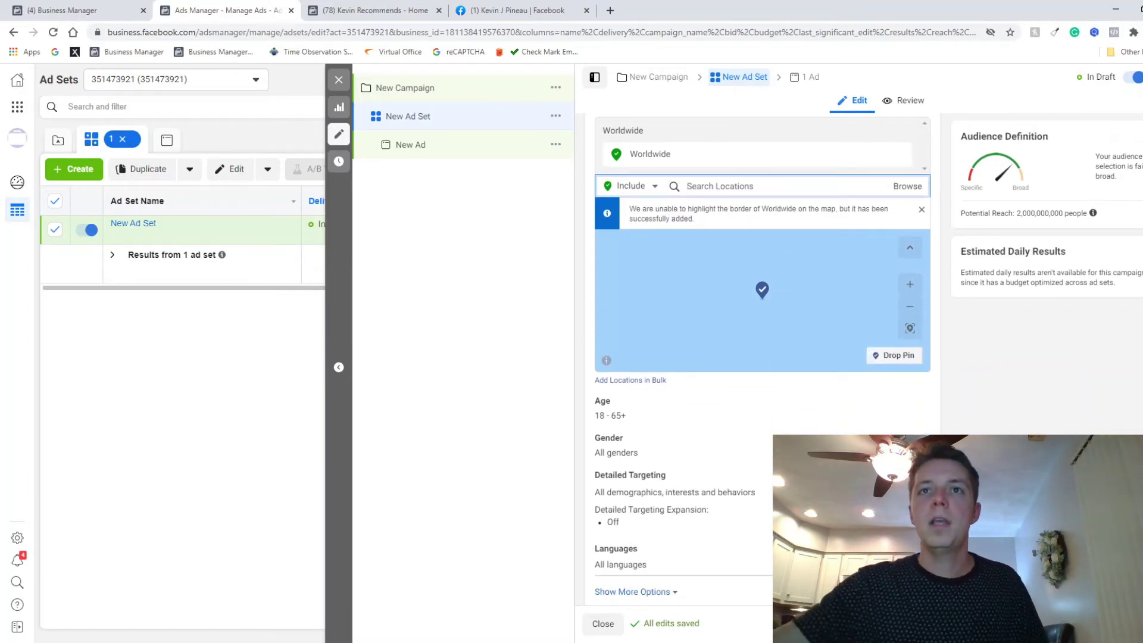
pyautogui.scroll(-3, 604, 234)
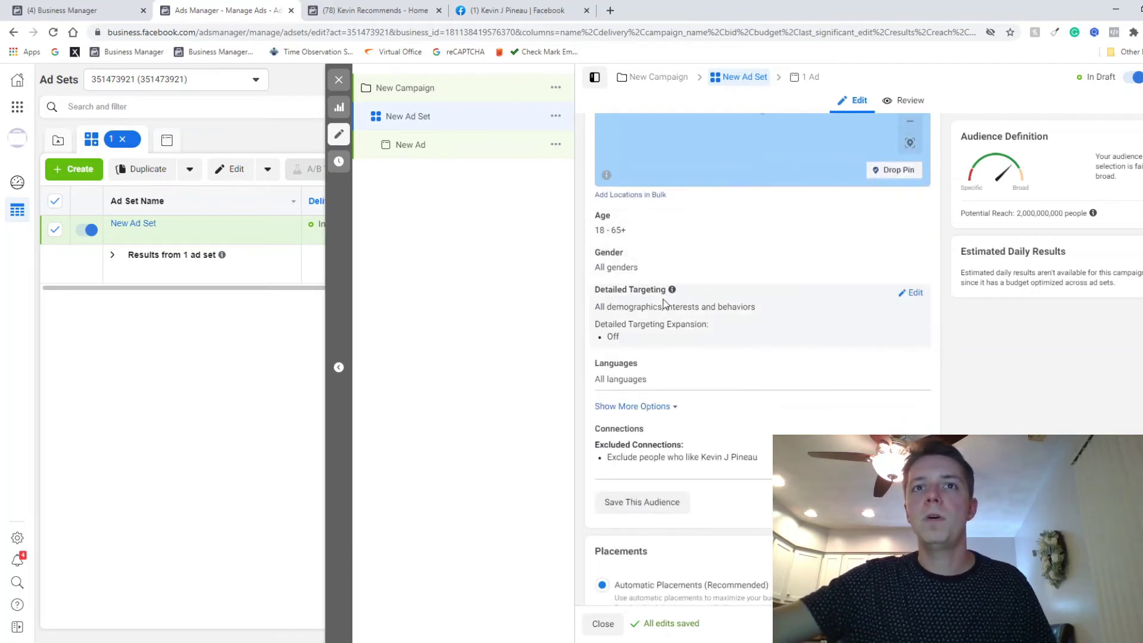
pyautogui.click(914, 294)
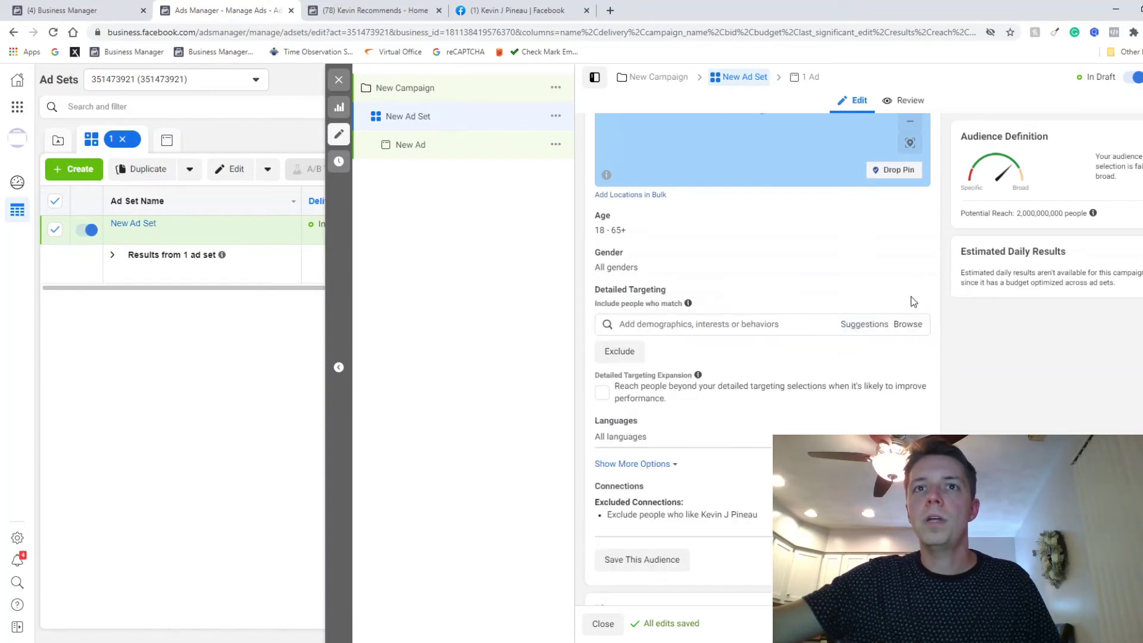
pyautogui.click(696, 325)
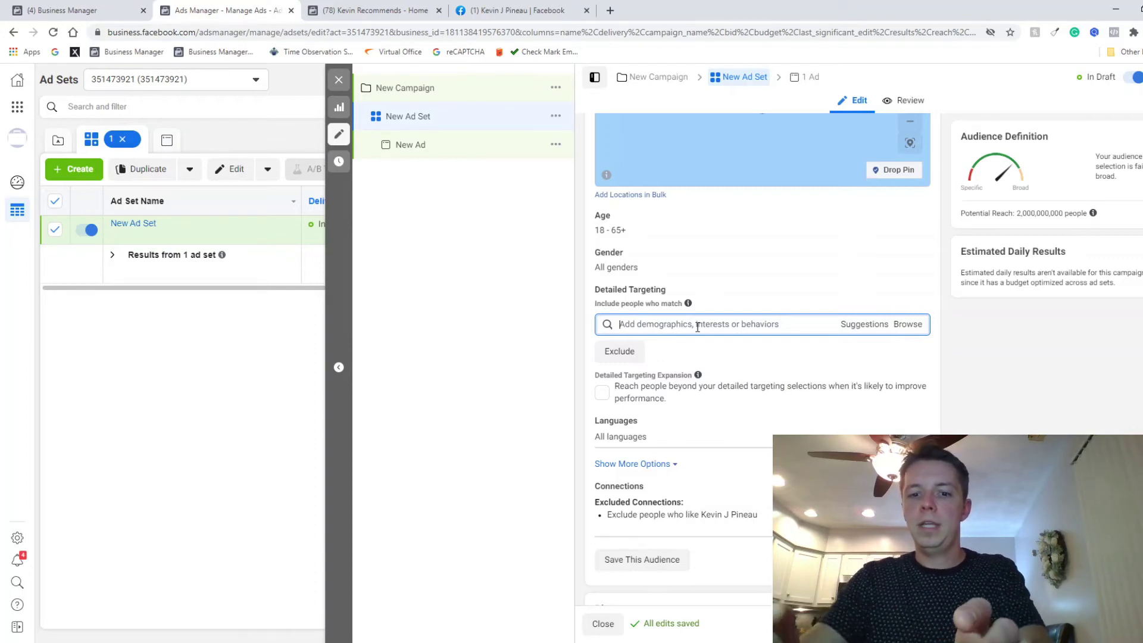
pyautogui.write('onl')
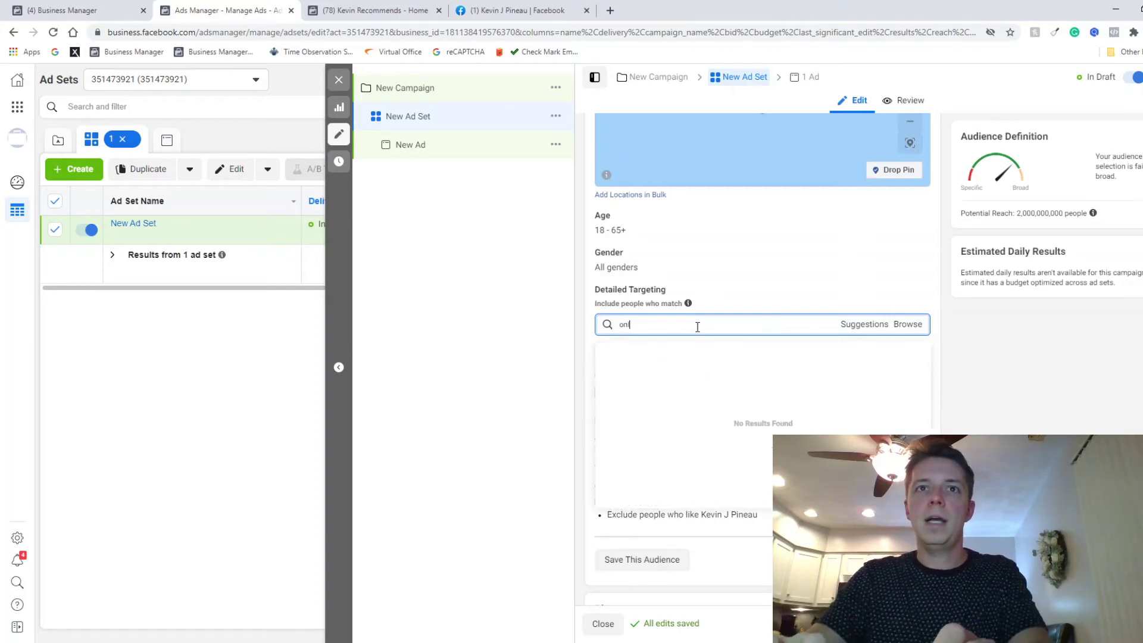
pyautogui.write('ine business')
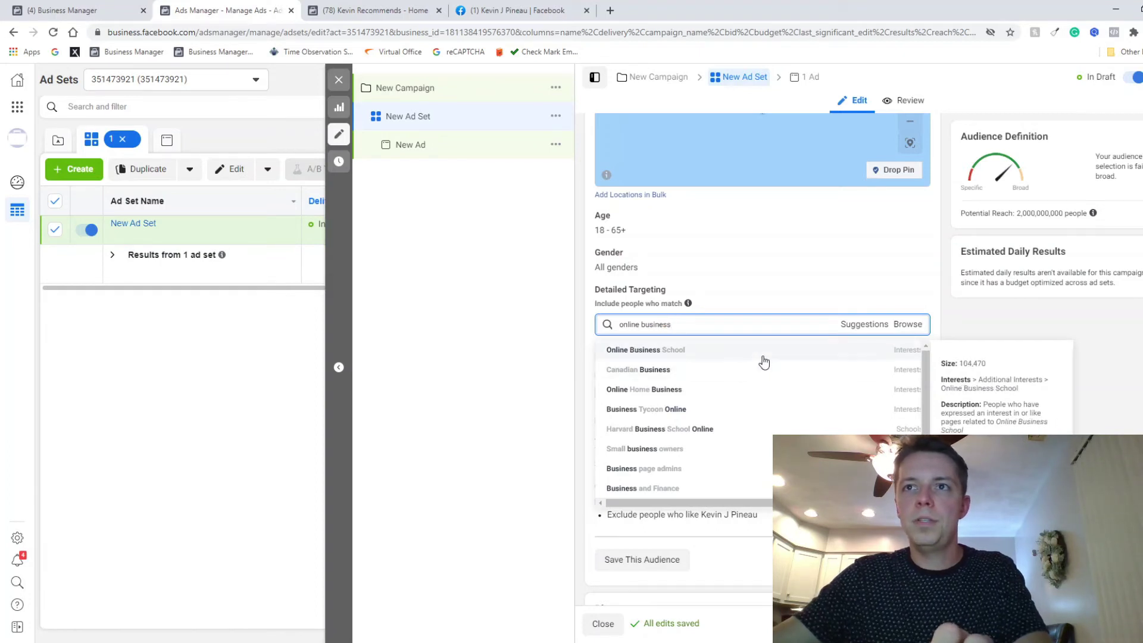
pyautogui.click(757, 357)
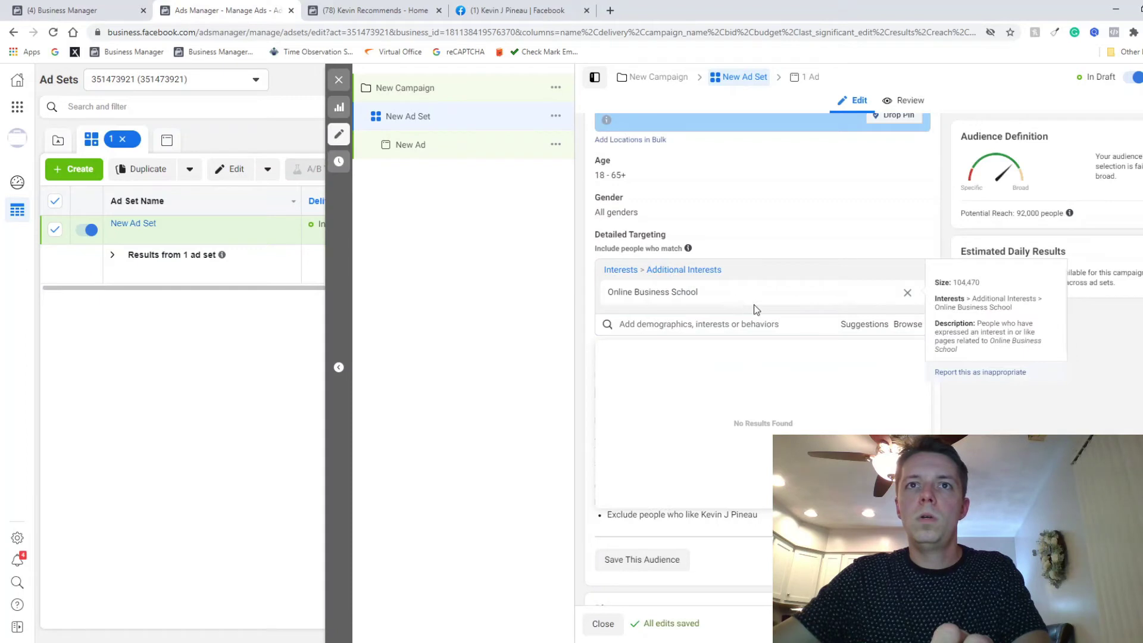
# Step: Search detailed targeting for "online marketing" and include the Online advertising interest
pyautogui.click(747, 330)
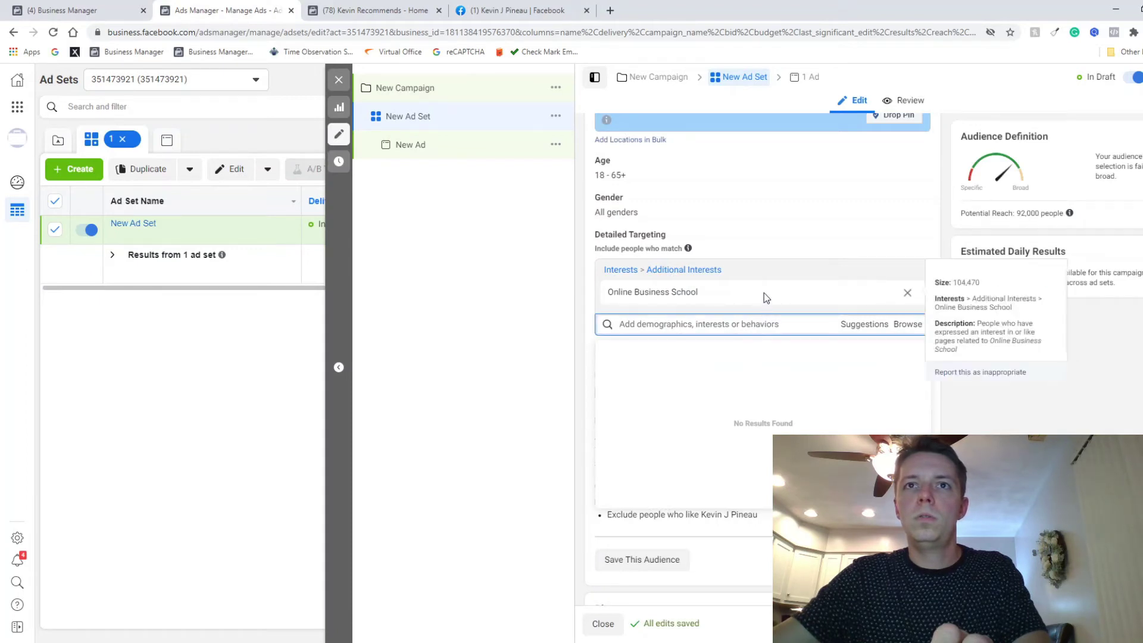
pyautogui.write('s')
pyautogui.press('BackSpace')
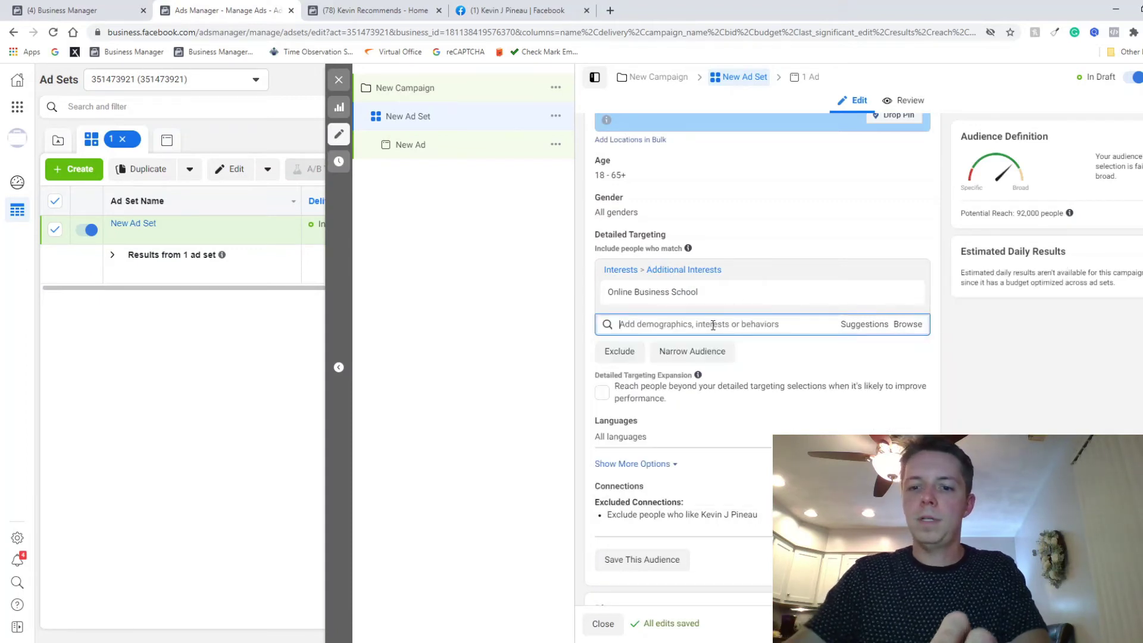
pyautogui.write('online marketing')
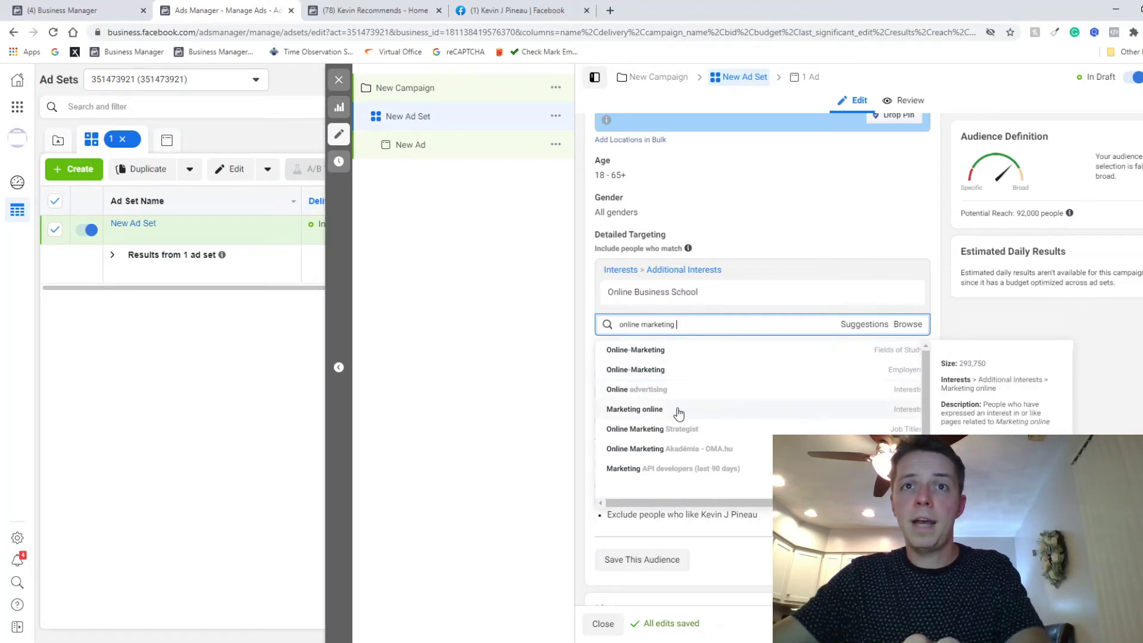
pyautogui.click(726, 388)
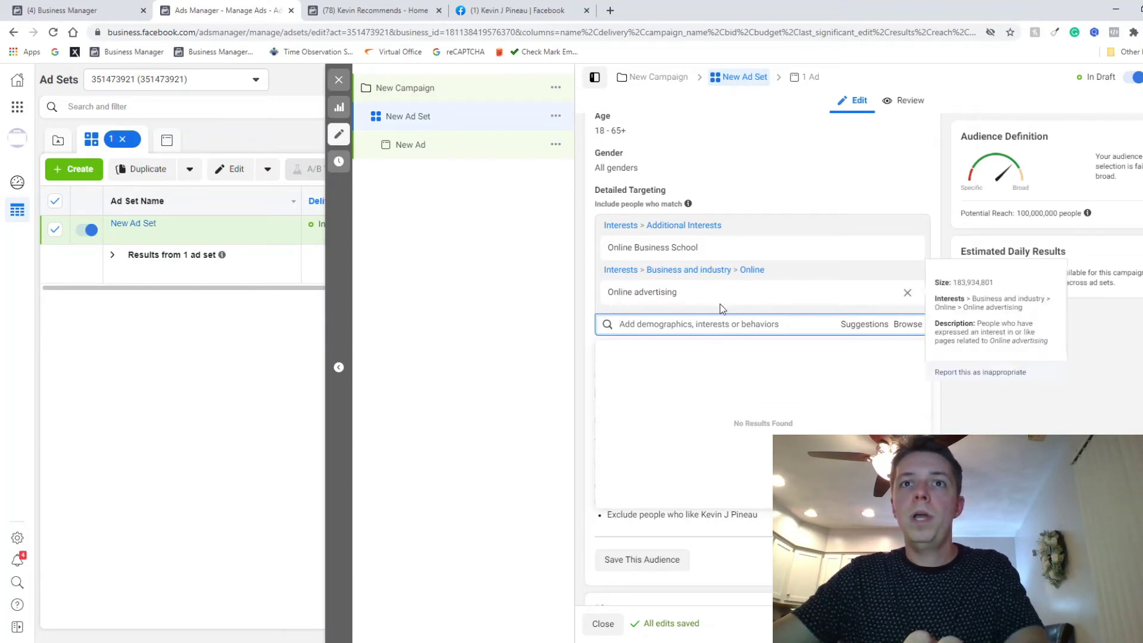
# Step: Remove the Online advertising and Online Business School interests from the audience's detailed targeting
pyautogui.scroll(-4, 720, 304)
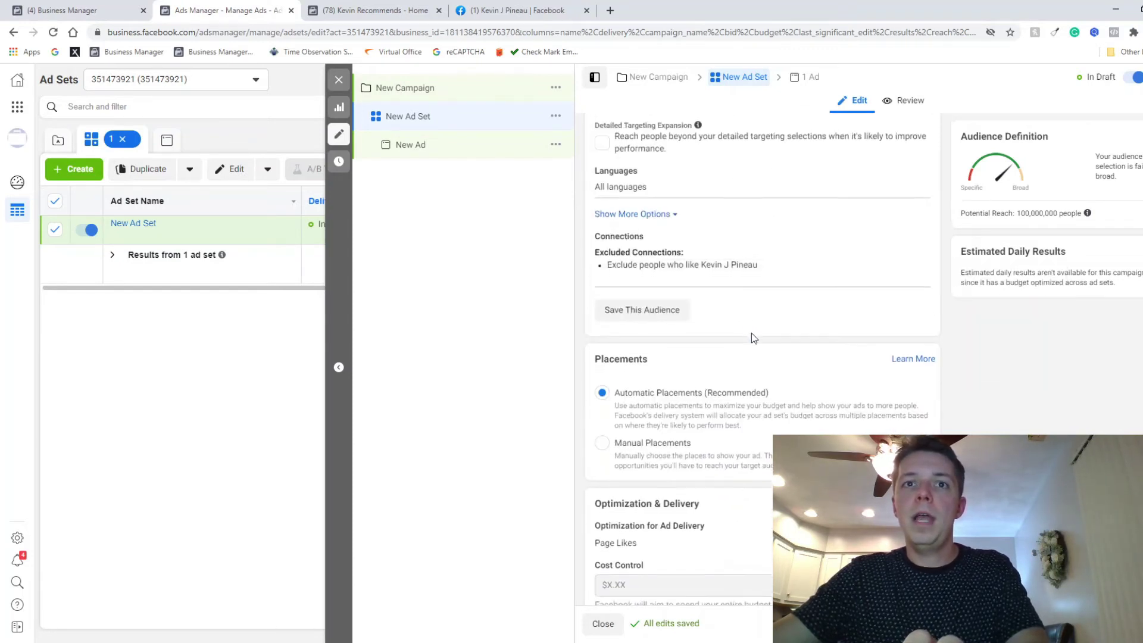
pyautogui.scroll(-1, 748, 325)
pyautogui.scroll(5, 744, 322)
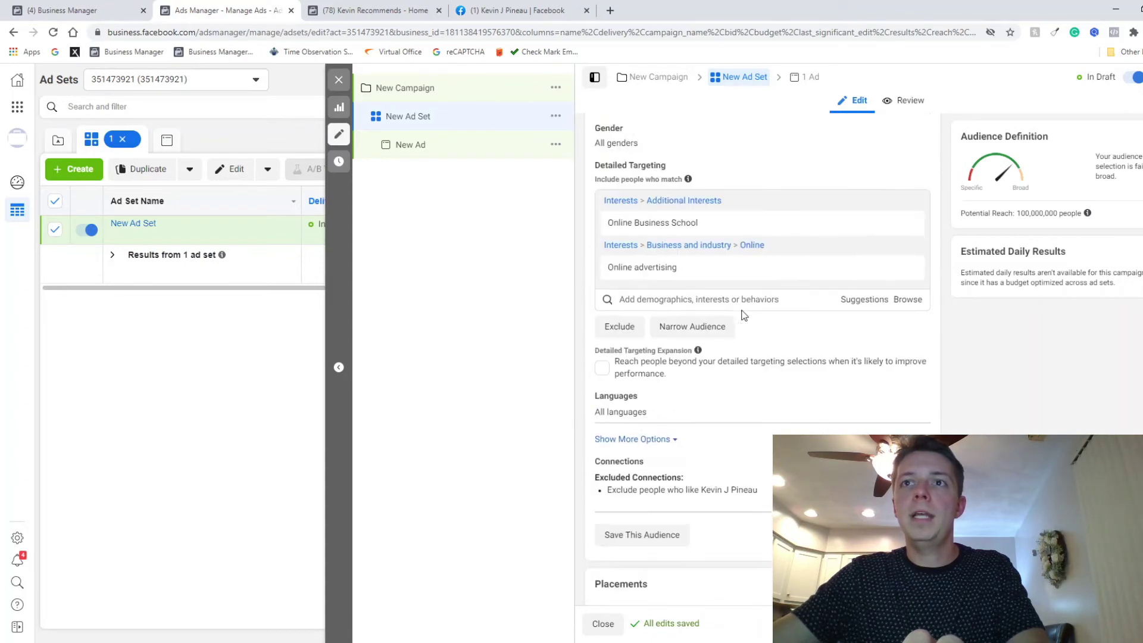
pyautogui.scroll(2, 744, 316)
pyautogui.click(908, 390)
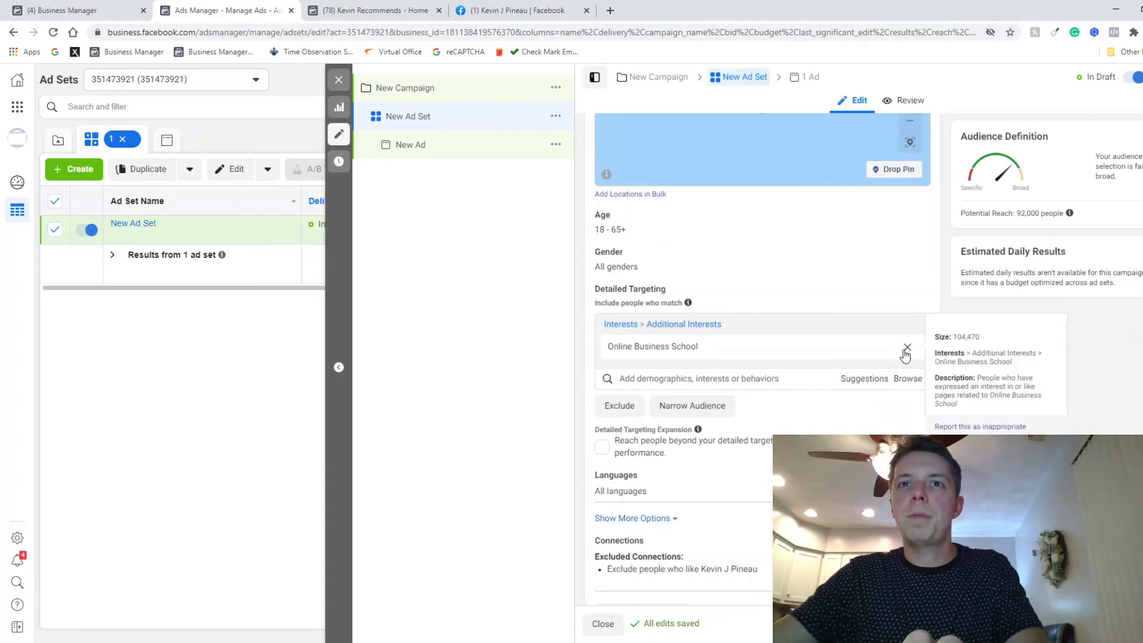
pyautogui.click(906, 348)
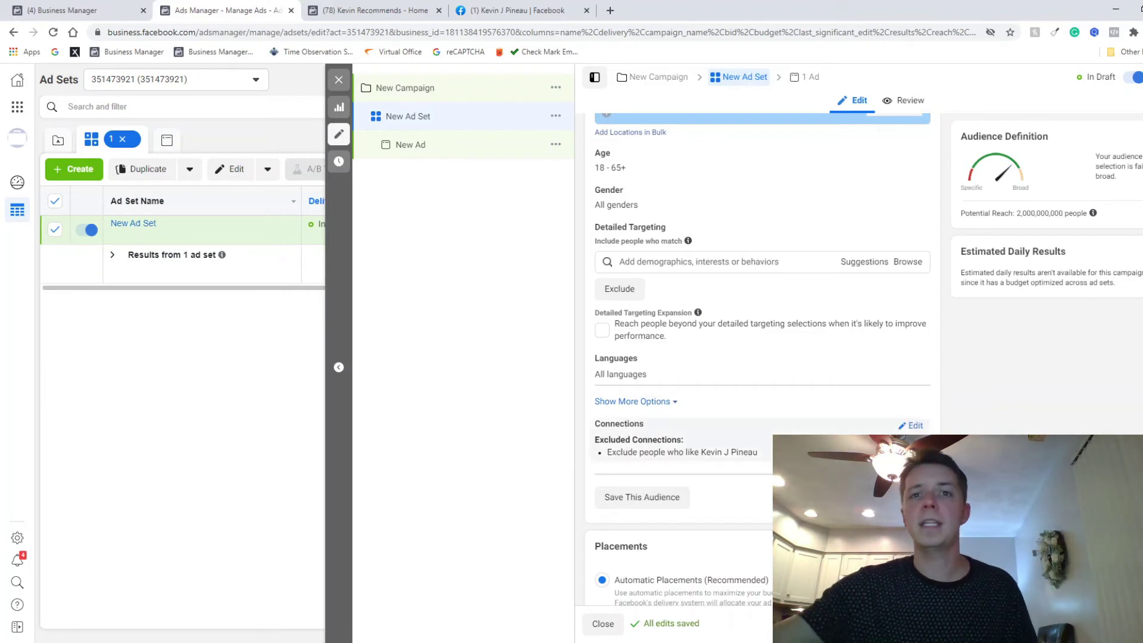
# Step: Open the new ad and change its image to the 1280 × 720 online business picture from the account images
pyautogui.scroll(-5, 763, 357)
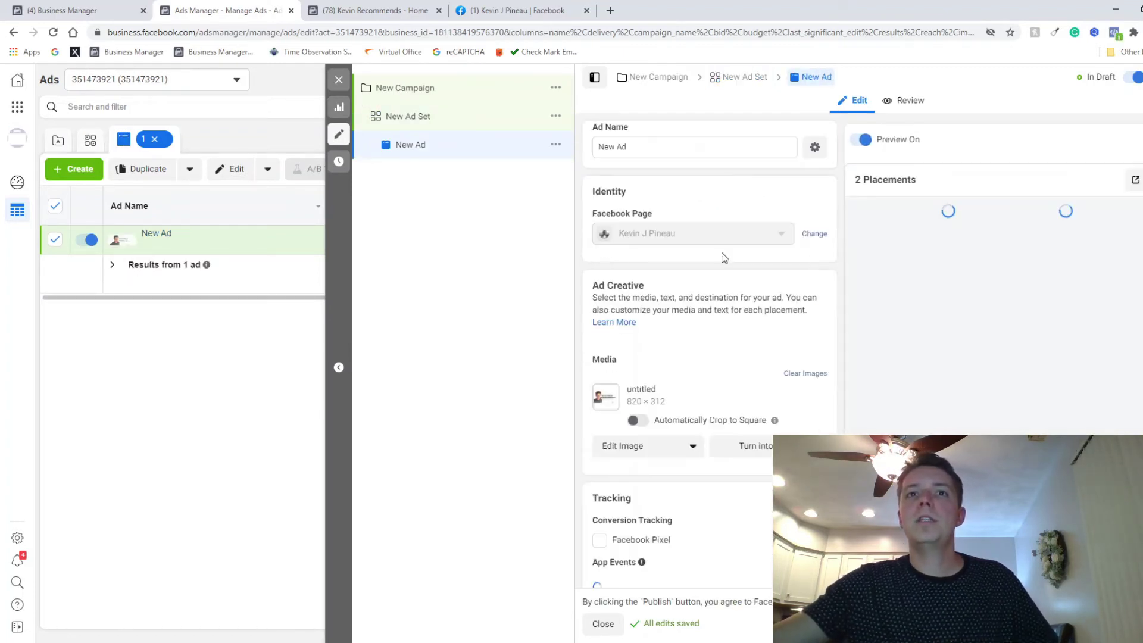
pyautogui.scroll(-3, 721, 357)
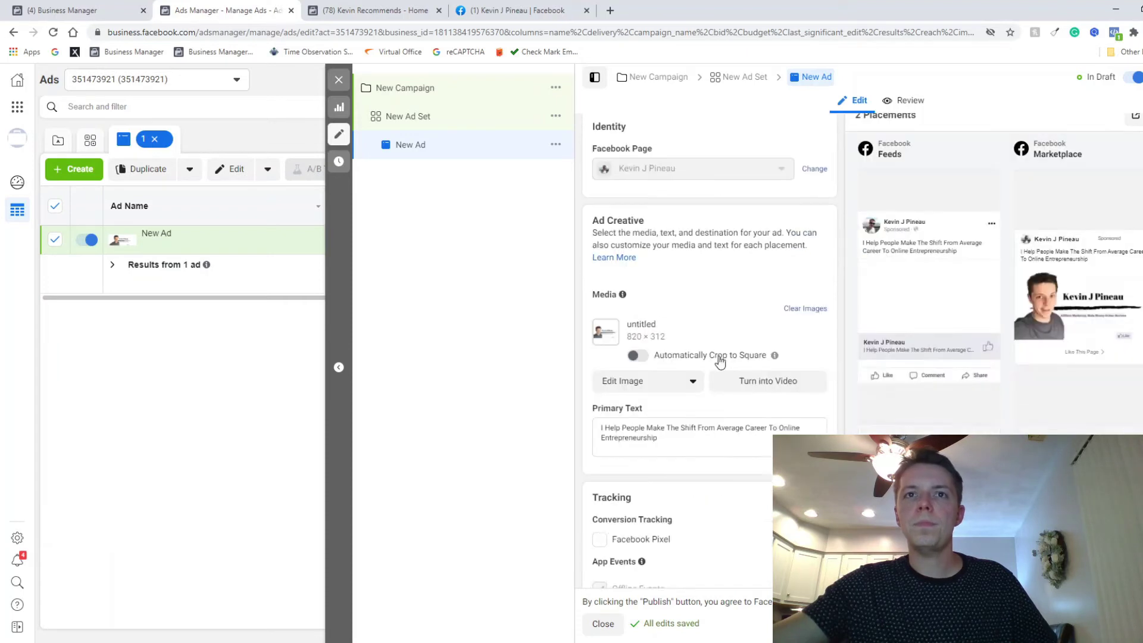
pyautogui.moveTo(865, 356)
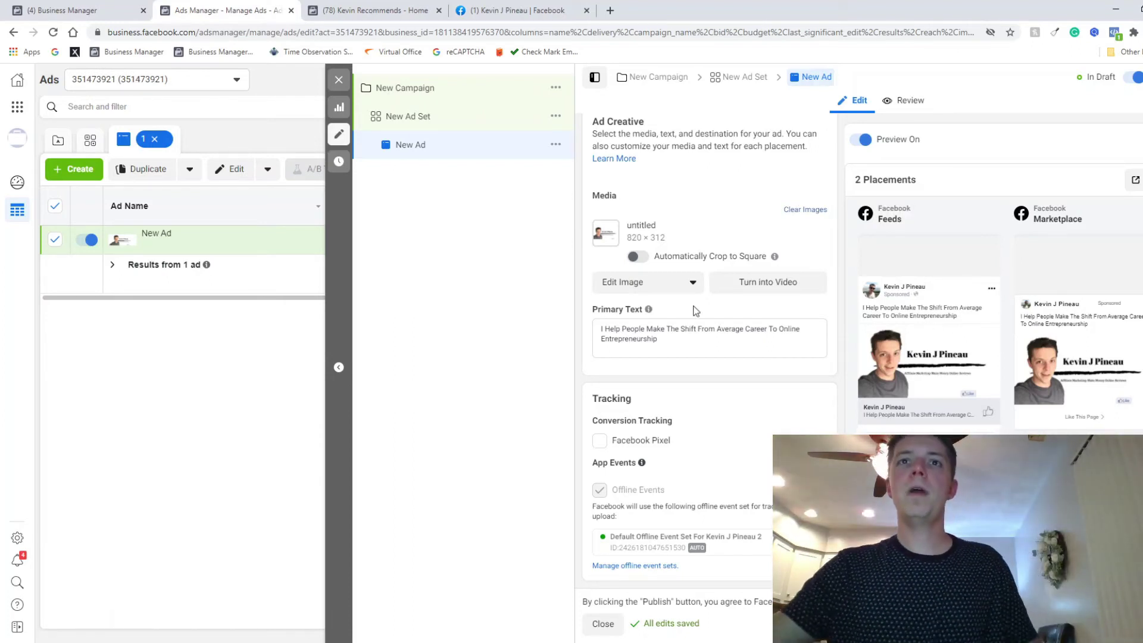
pyautogui.click(674, 286)
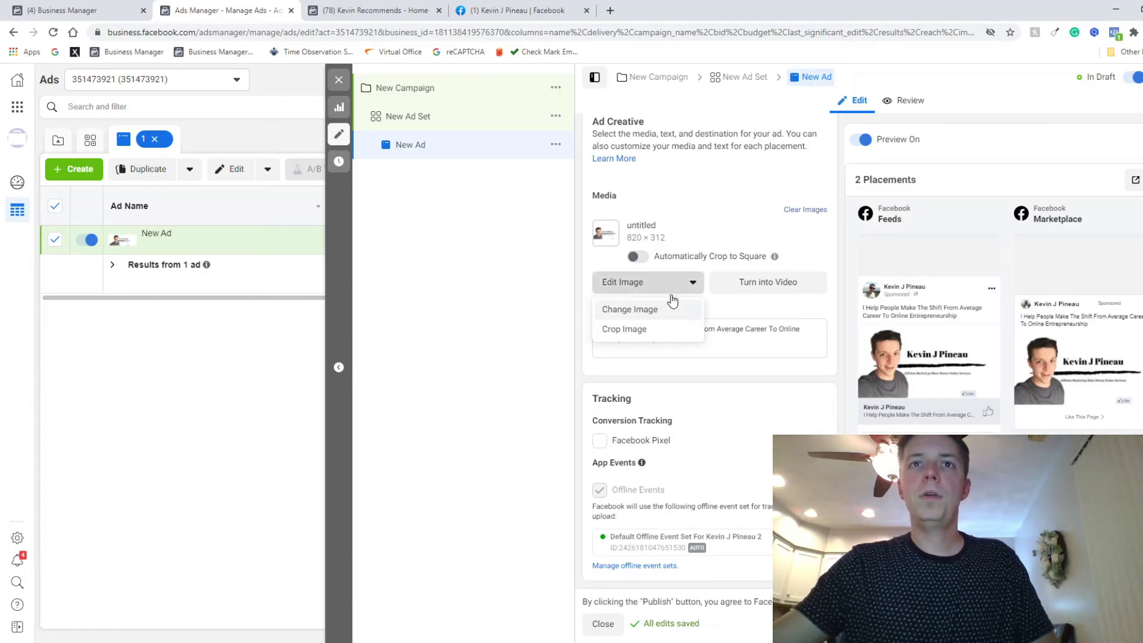
pyautogui.click(670, 315)
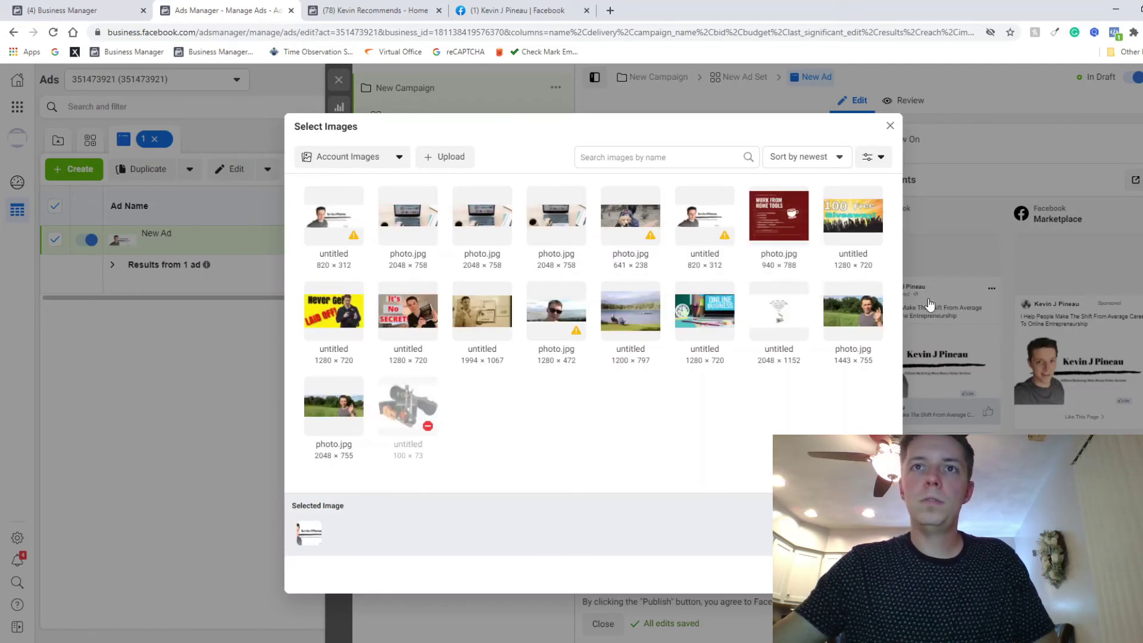
pyautogui.click(707, 320)
pyautogui.click(866, 575)
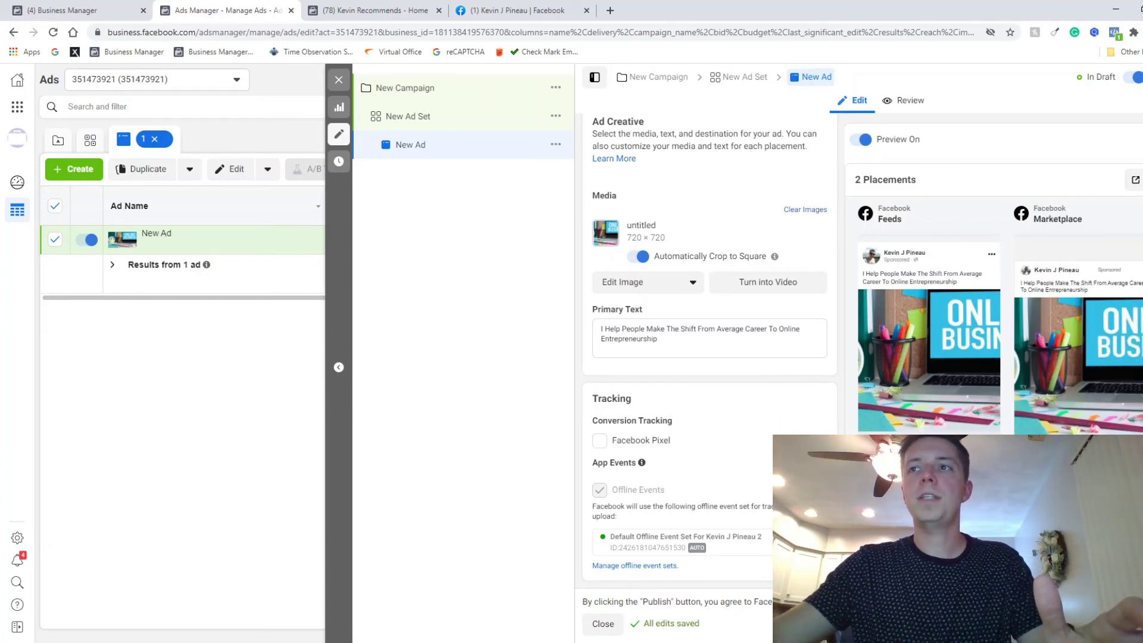
# Step: Open pixabay.com in a new browser tab and search its free images for "online business"
pyautogui.scroll(3, 709, 357)
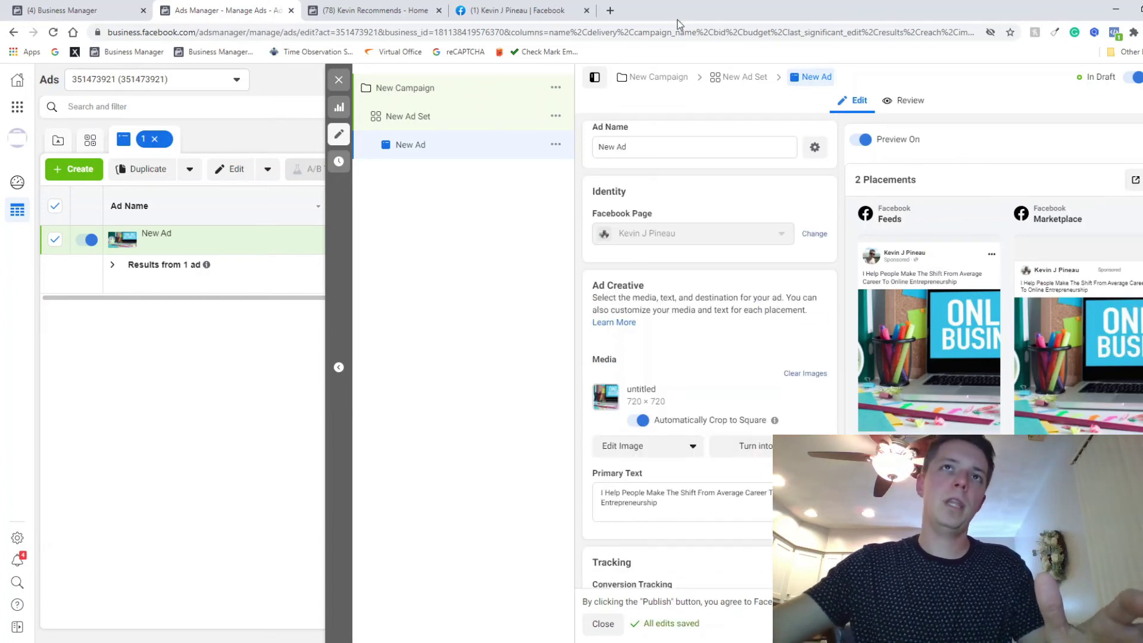
pyautogui.click(610, 10)
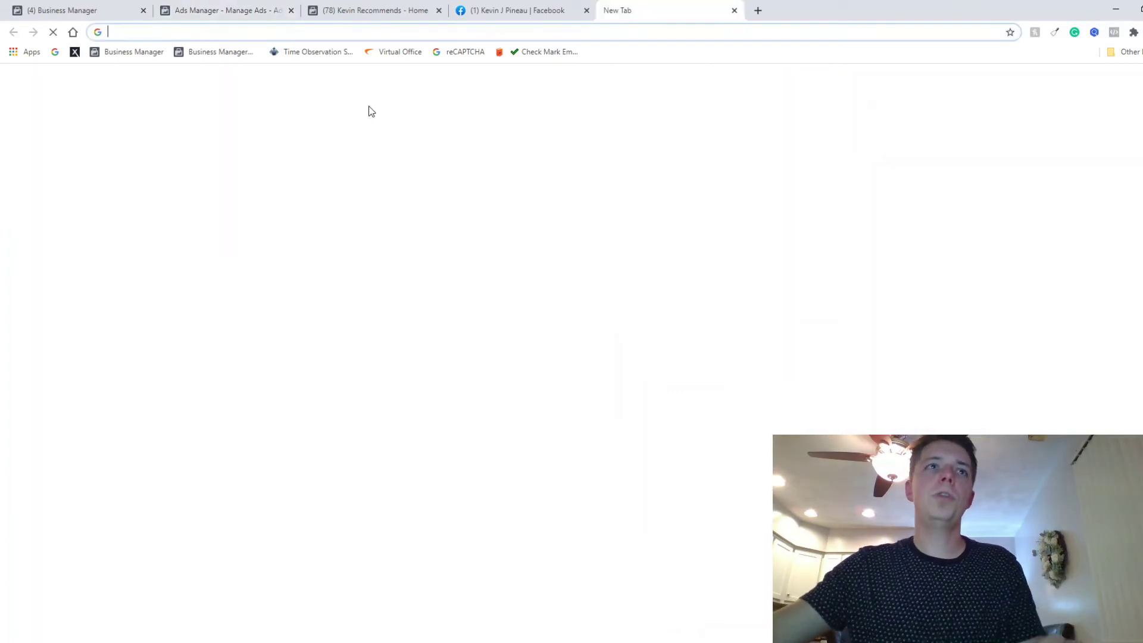
pyautogui.write('pixabay')
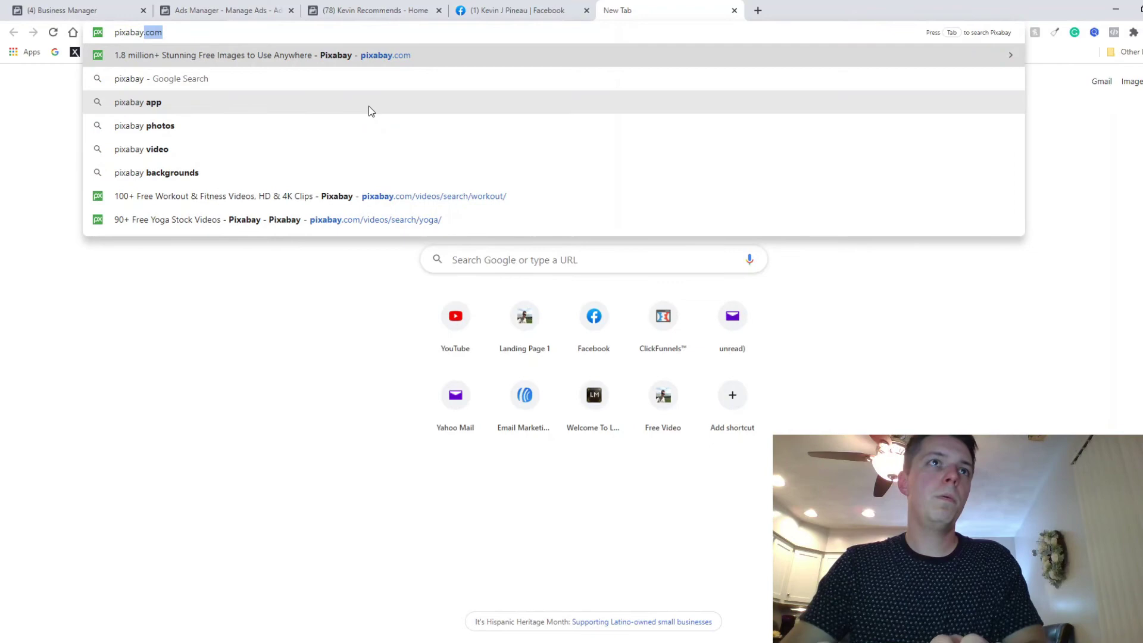
pyautogui.press('Return')
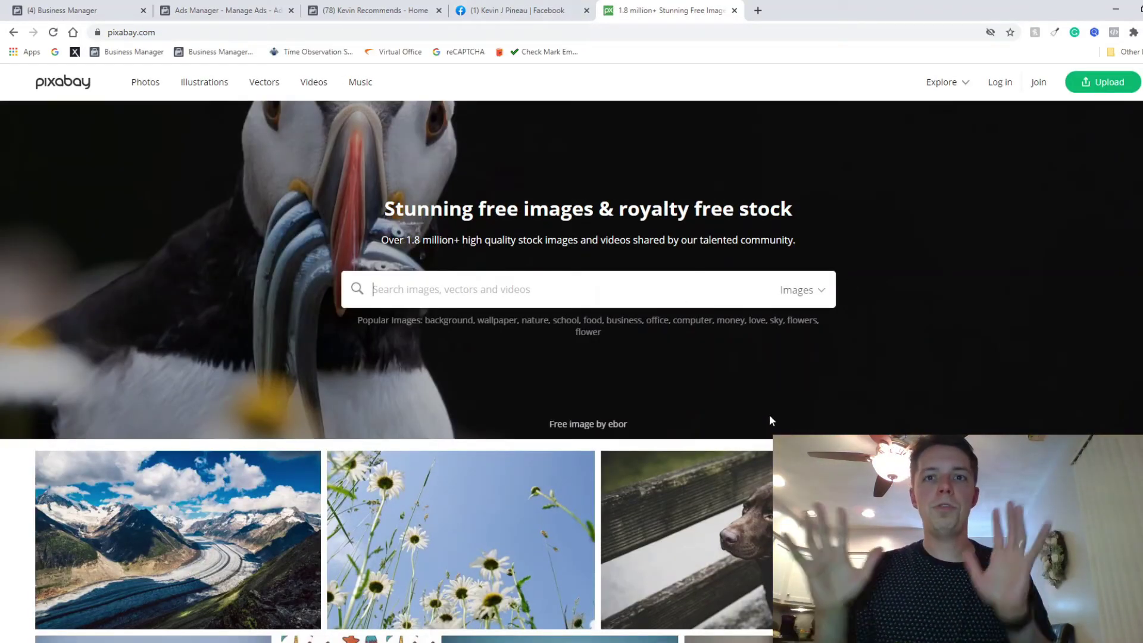
pyautogui.click(416, 289)
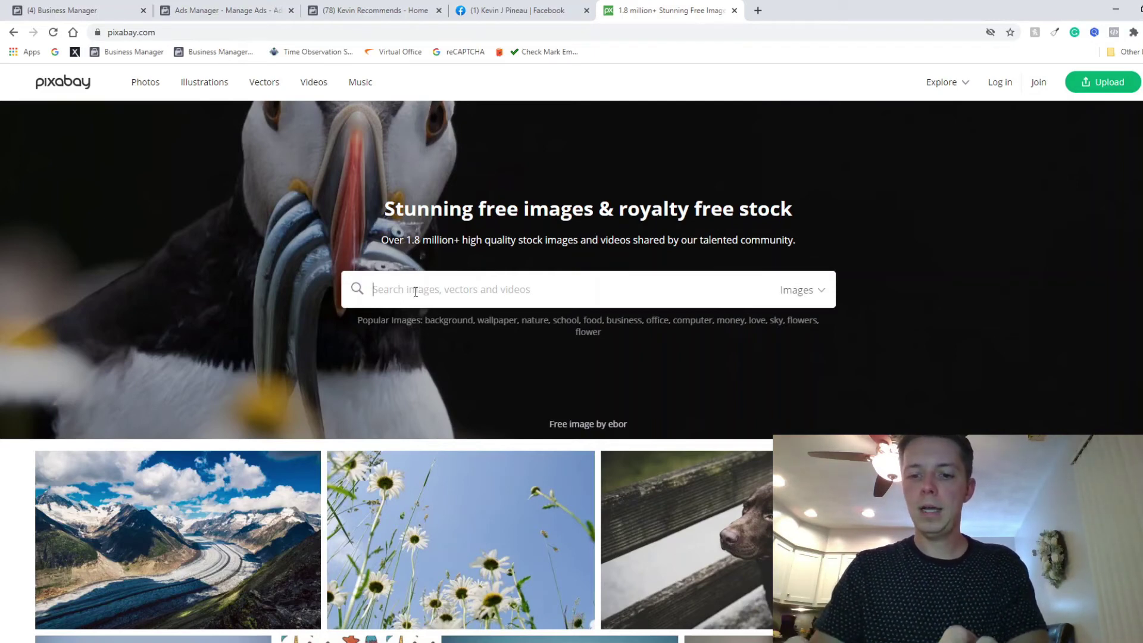
pyautogui.write('online ')
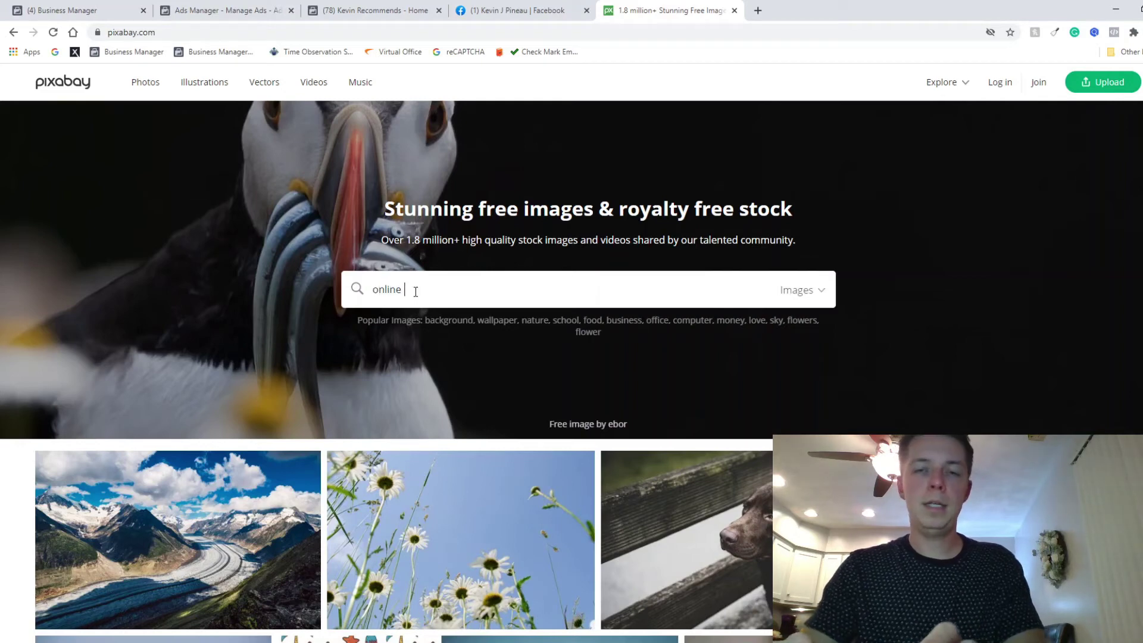
pyautogui.write('business')
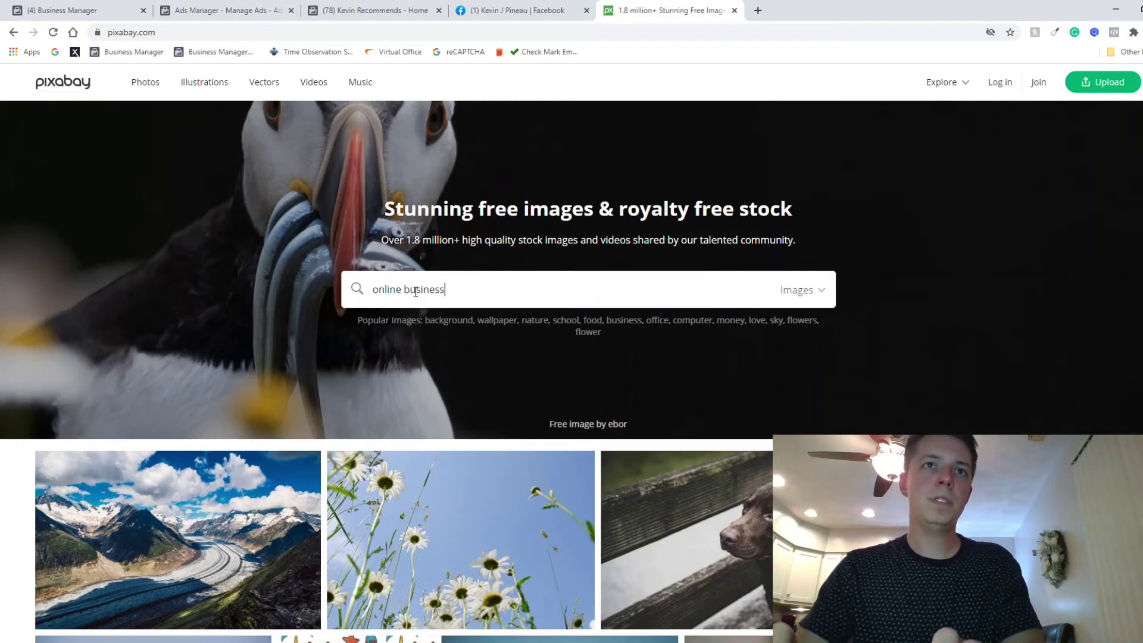
pyautogui.press('Return')
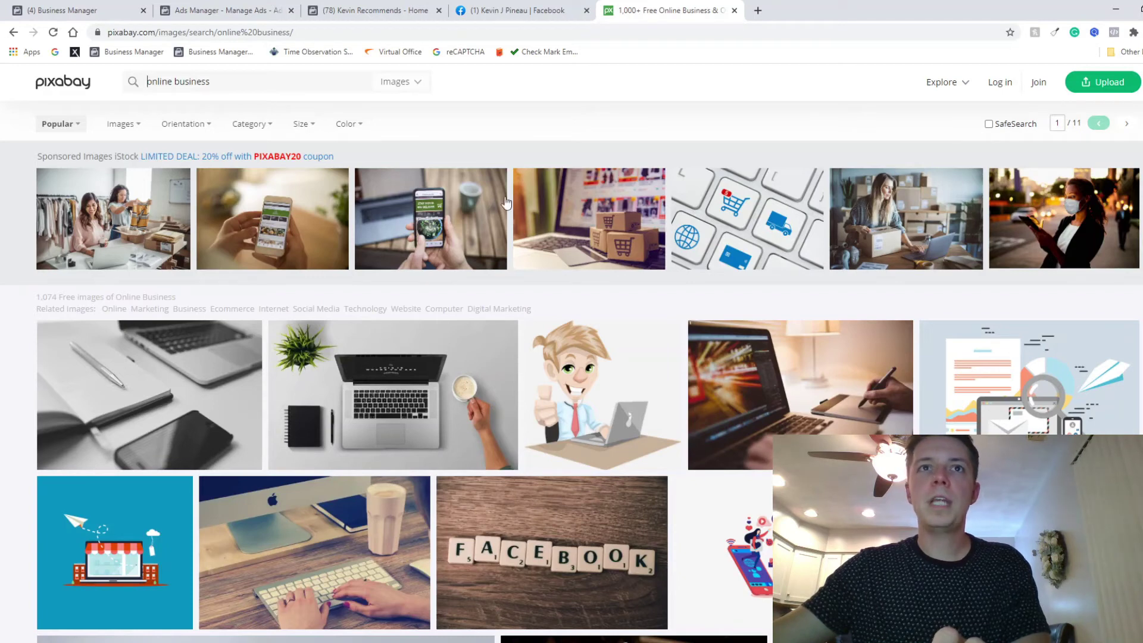
# Step: View the sponsored iStock photo of the woman with a laptop and parcels, and close its page
pyautogui.click(921, 233)
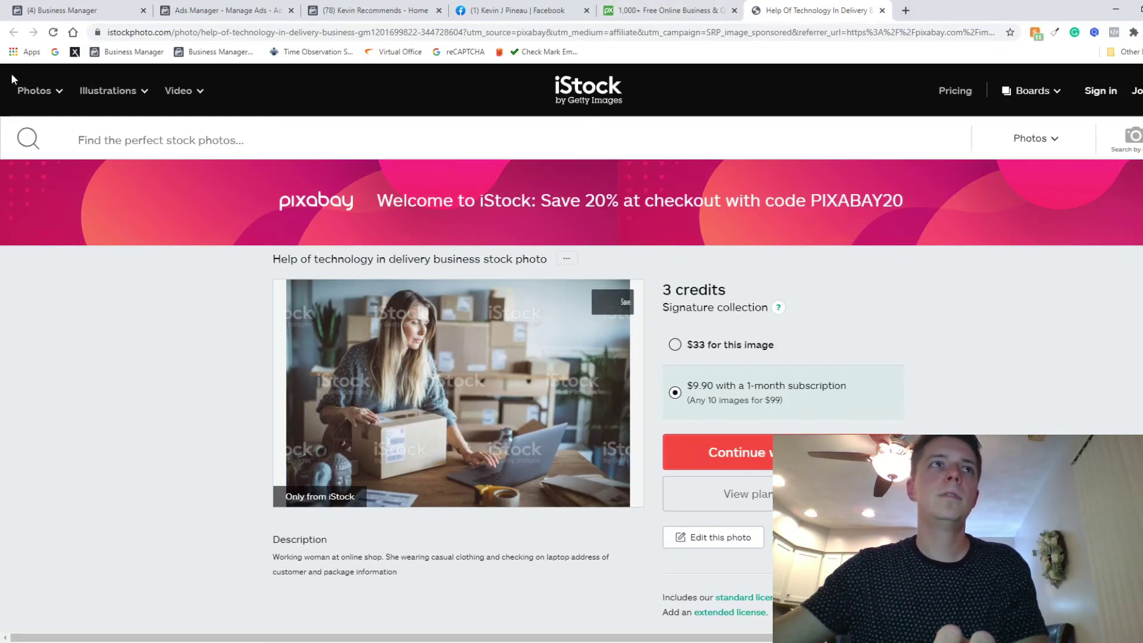
pyautogui.click(882, 10)
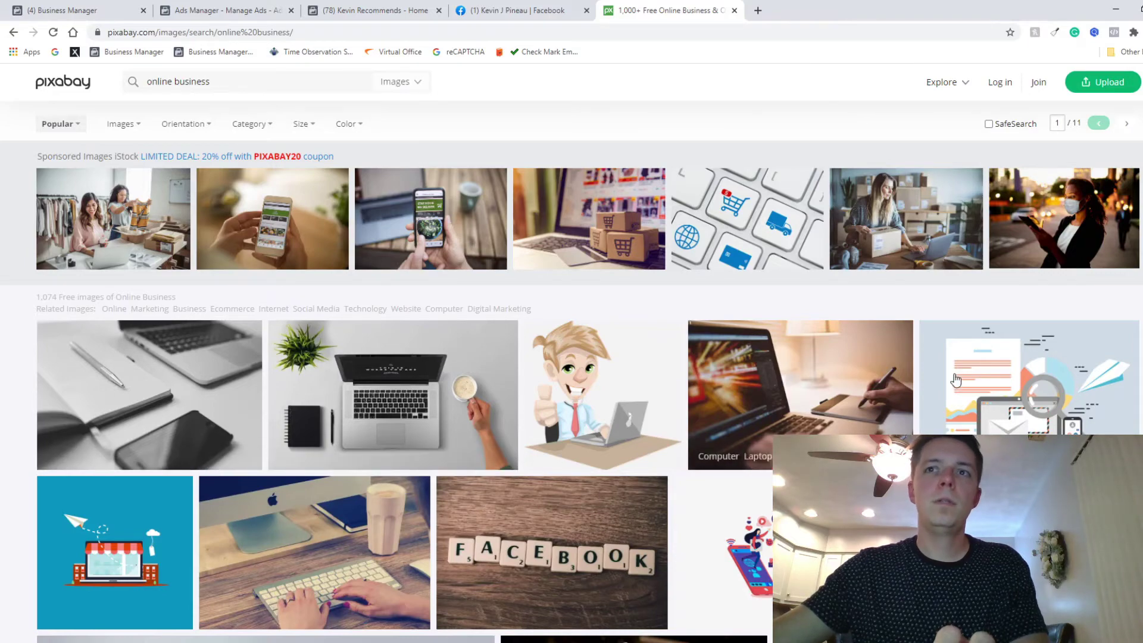
# Step: Browse the free online business images, open the desk illustration with tablet and notes, and bring up its free download sizes
pyautogui.scroll(-3, 1035, 392)
pyautogui.scroll(-2, 1002, 424)
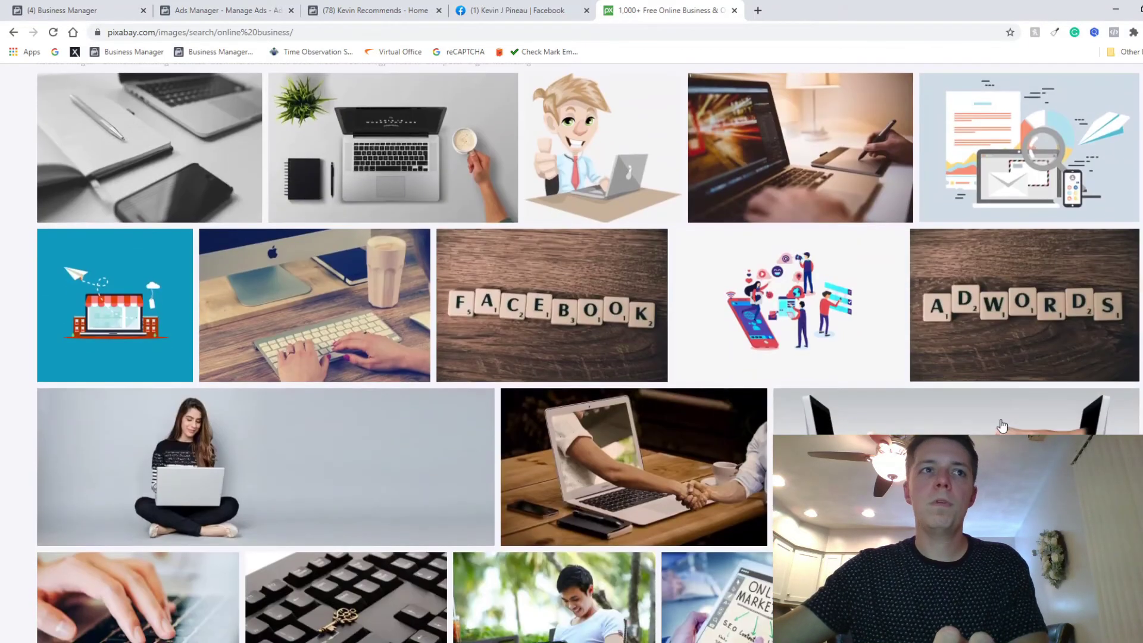
pyautogui.scroll(-2, 995, 425)
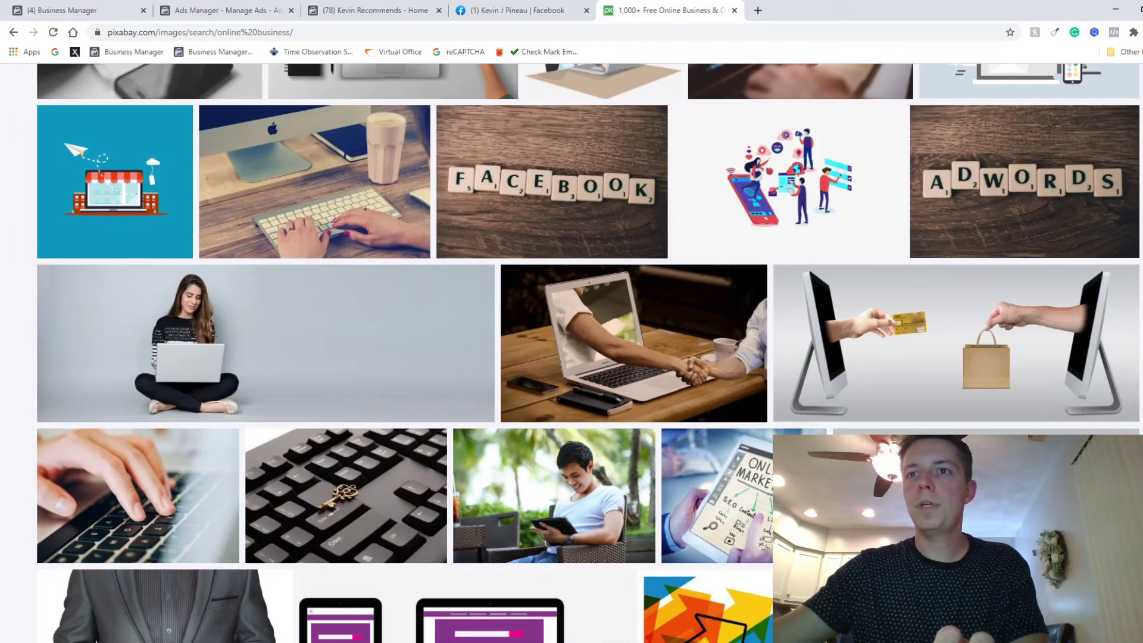
pyautogui.scroll(-4, 967, 224)
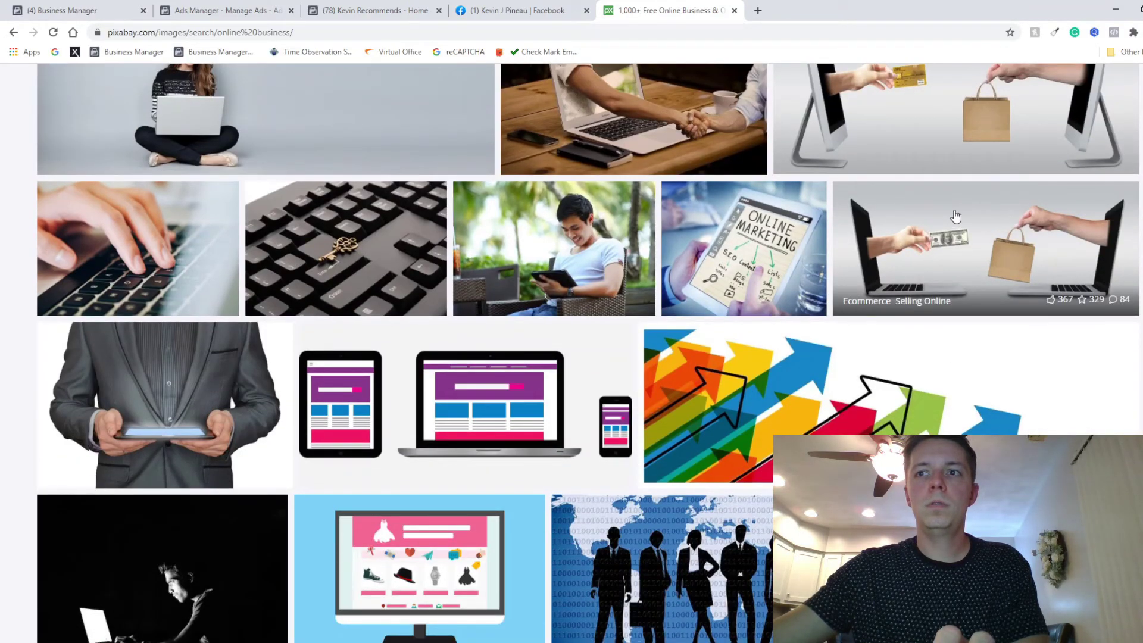
pyautogui.click(953, 565)
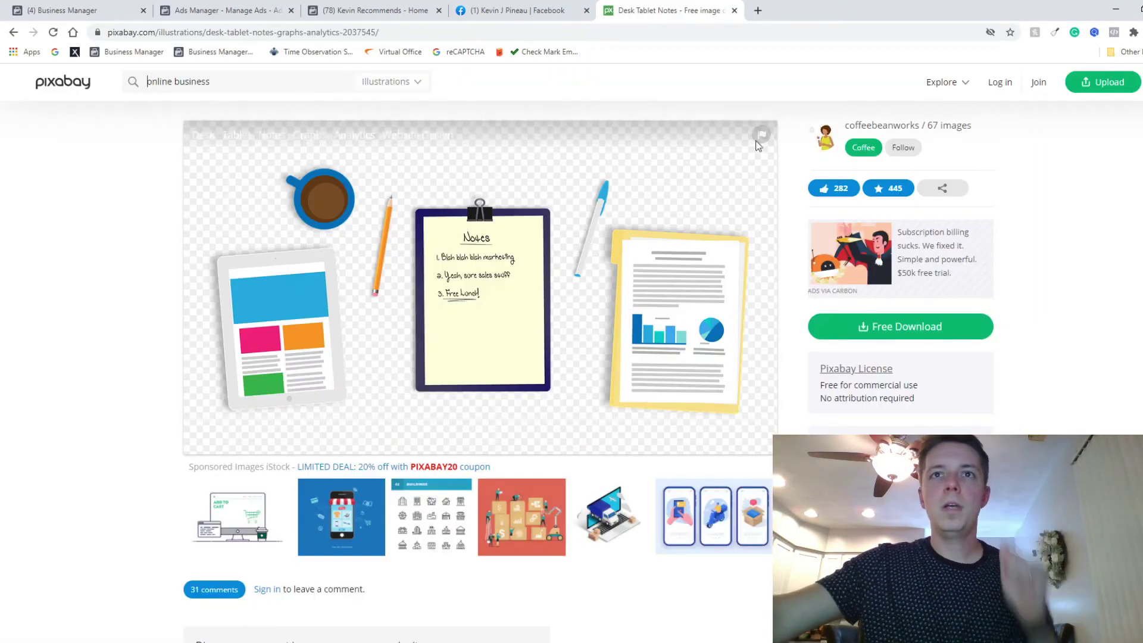
pyautogui.click(907, 328)
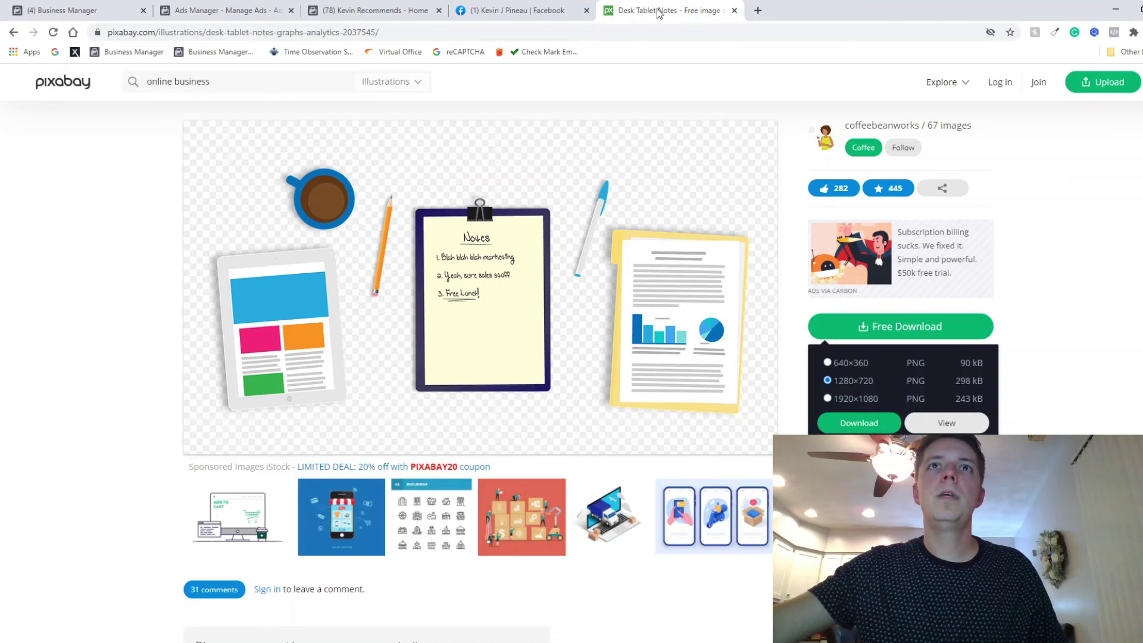
# Step: Return to the new ad in Ads Manager to show its image editing options and tracking settings, and switch back to the public figure Facebook Page
pyautogui.click(536, 11)
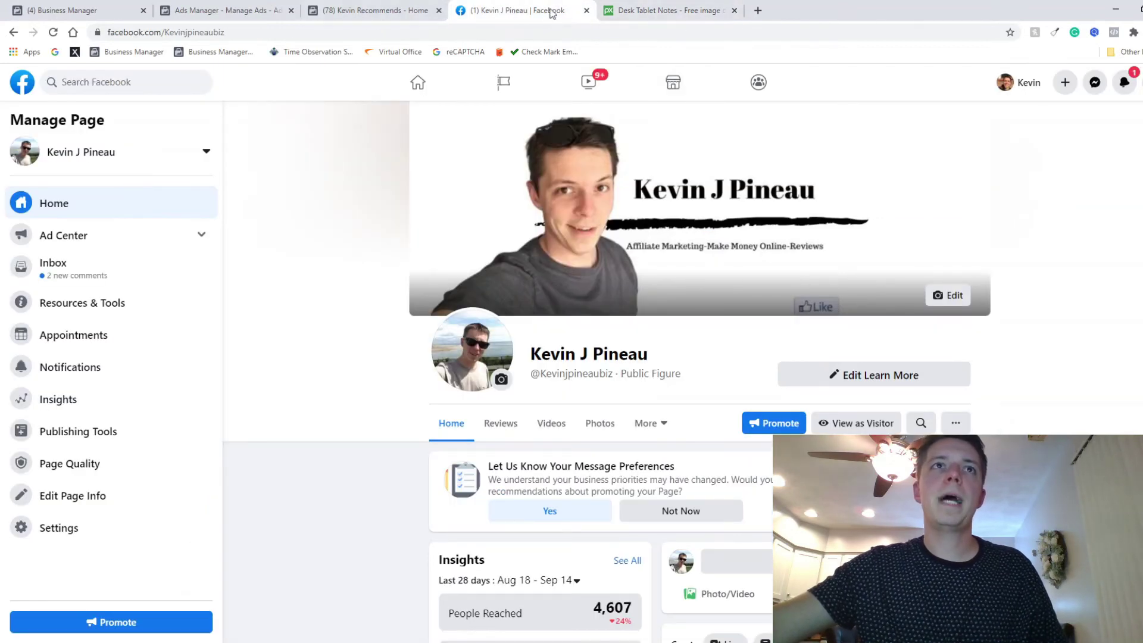
pyautogui.click(414, 12)
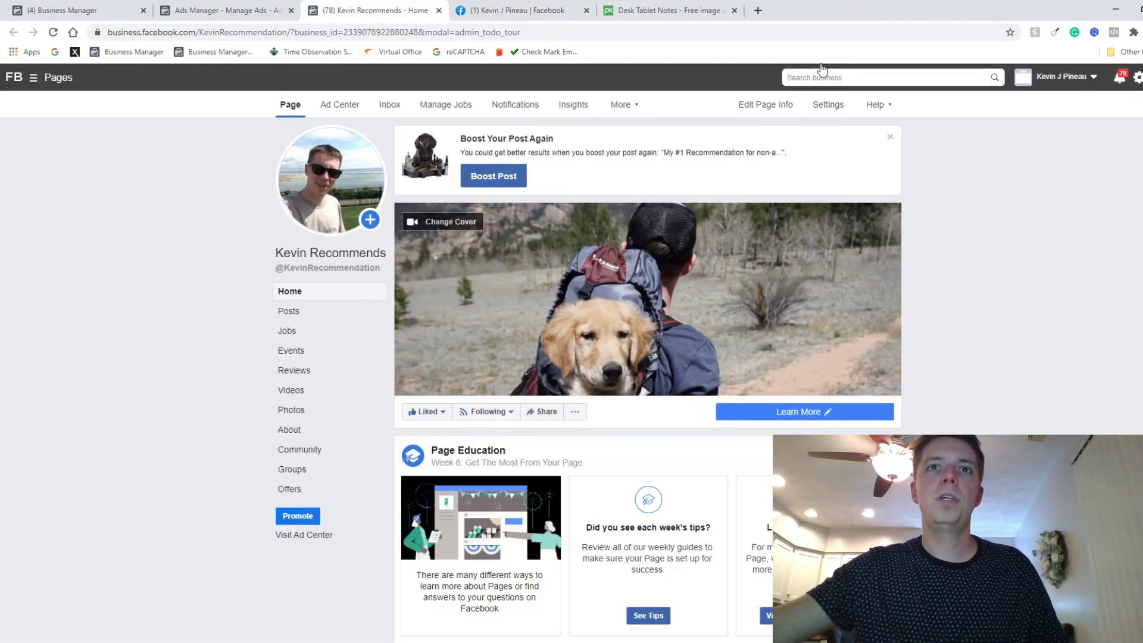
pyautogui.click(659, 10)
pyautogui.click(244, 13)
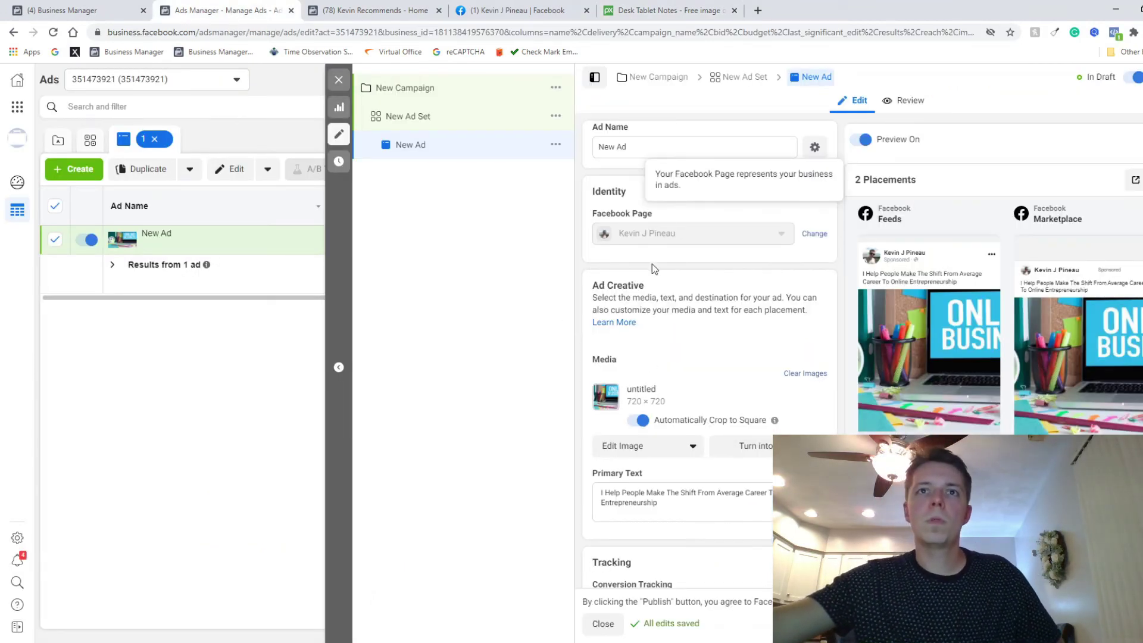
pyautogui.click(661, 451)
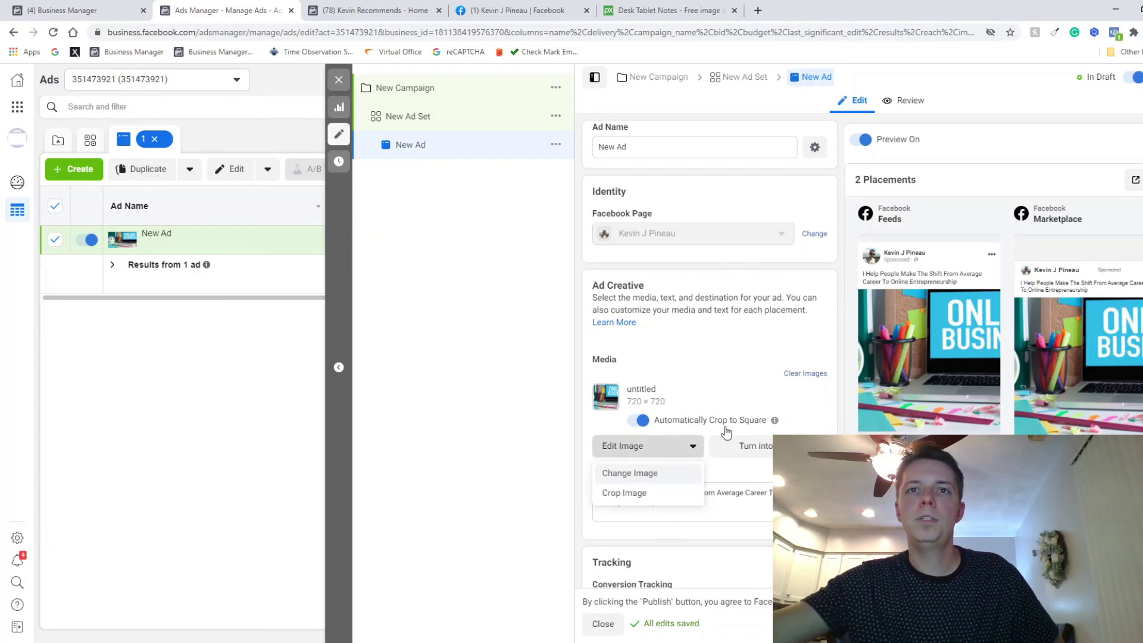
pyautogui.scroll(-3, 648, 370)
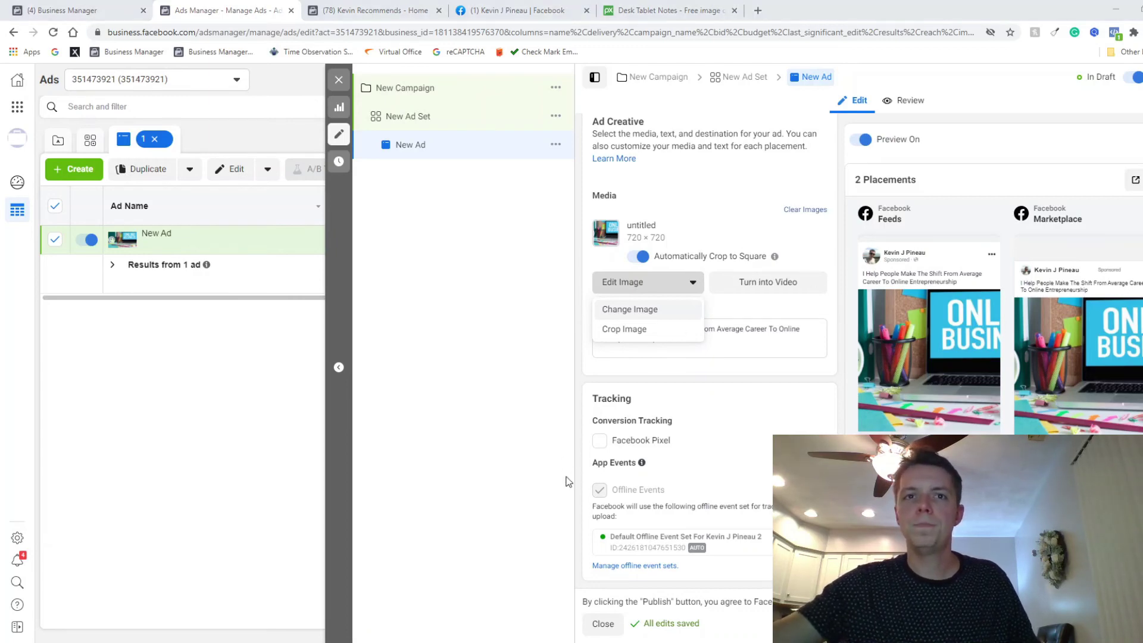
pyautogui.hotkey('ctrl', '4')
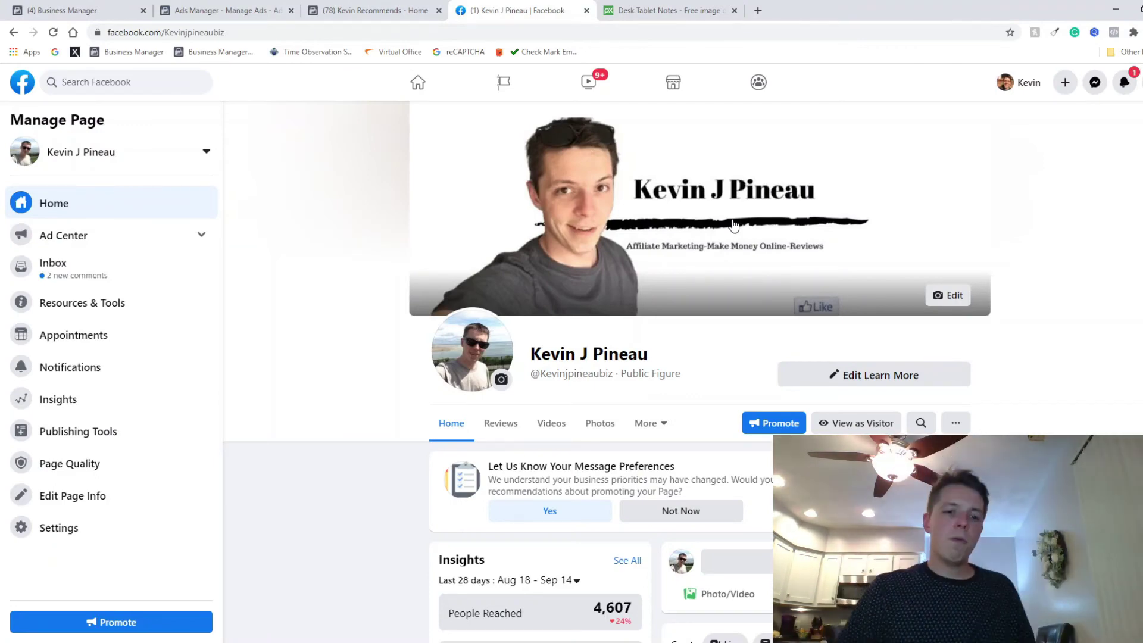